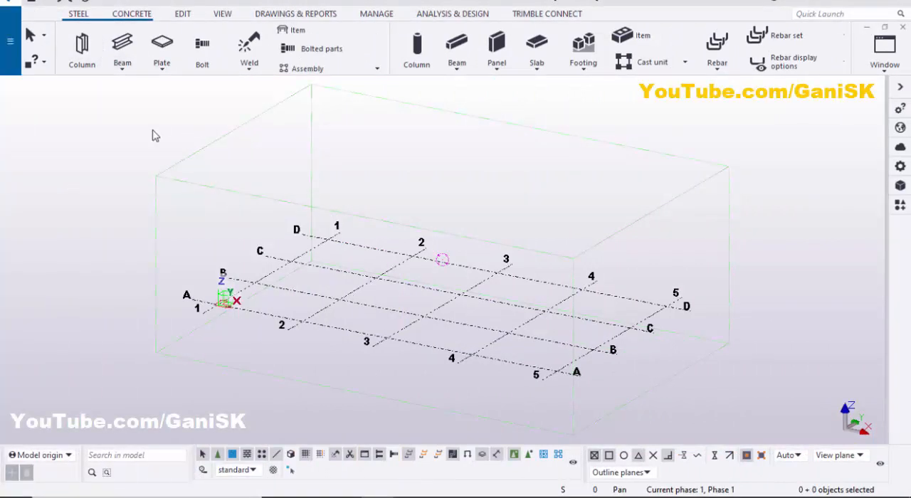
Place a steel column at the intersection of gridlines B and 3 and end the column command
left_click(84, 48)
scroll(427, 324, "up", 5)
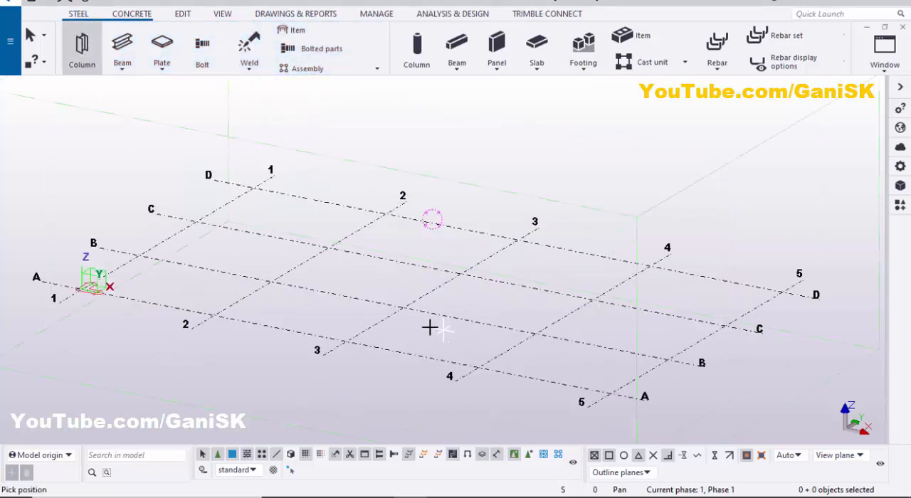
left_click(378, 288)
scroll(423, 294, "down", 5)
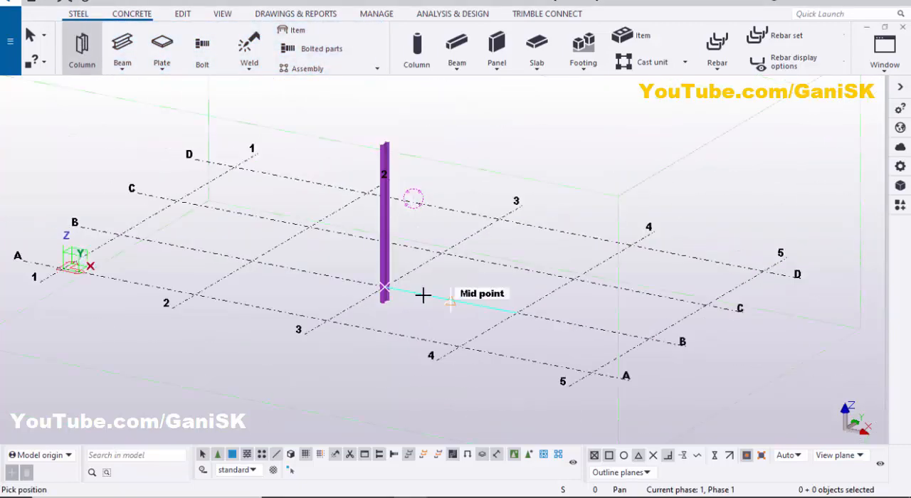
scroll(386, 152, "up", 8)
right_click(533, 153)
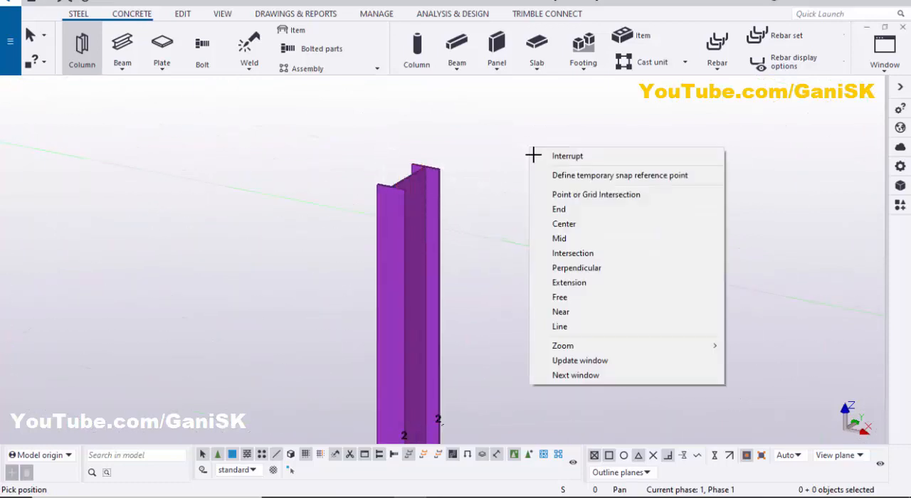
left_click(542, 154)
Change the column's profile to L4X4X1/2 from the L profiles in the profile catalog and apply the modification
scroll(477, 196, "down", 3)
scroll(484, 179, "up", 3)
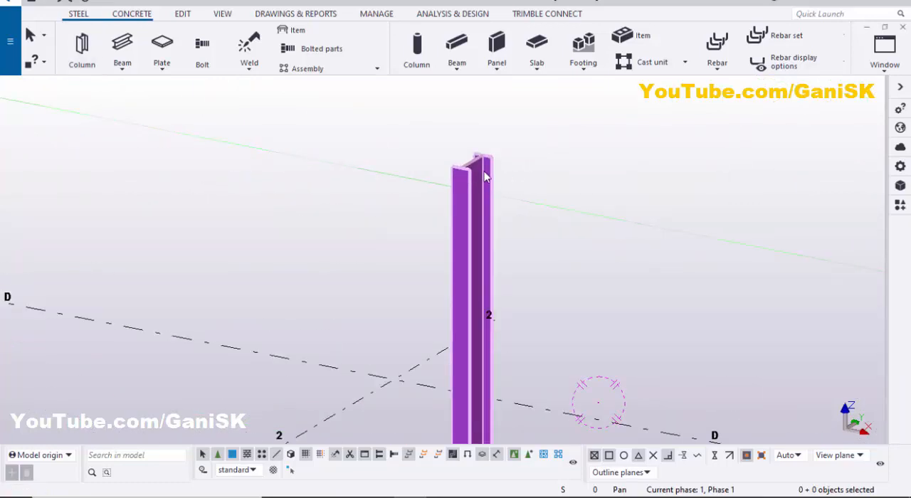
double_click(482, 171)
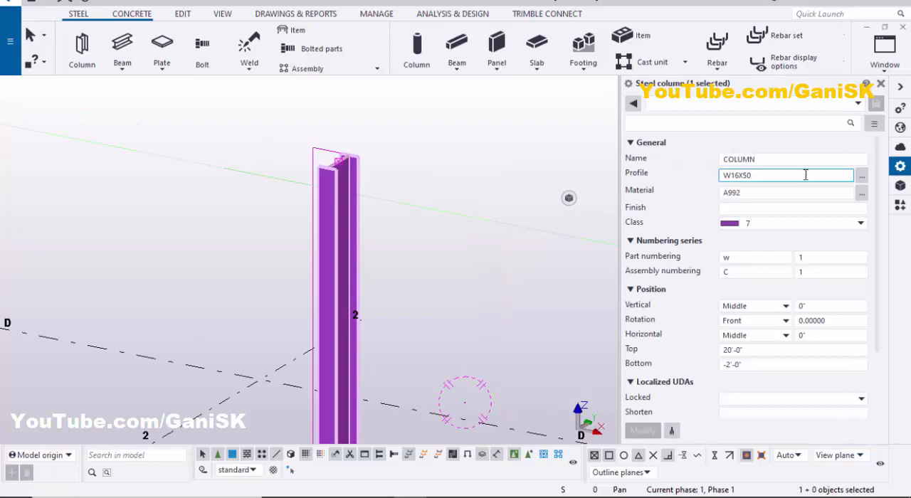
left_click(858, 178)
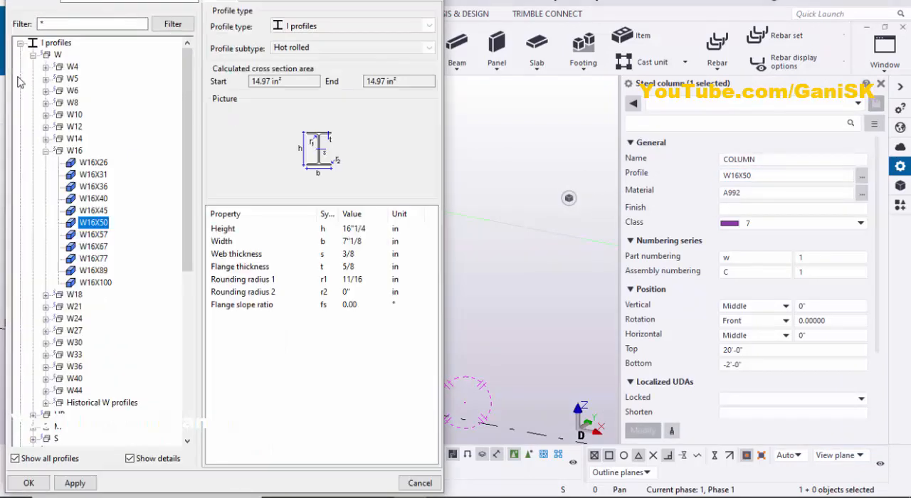
left_click(20, 45)
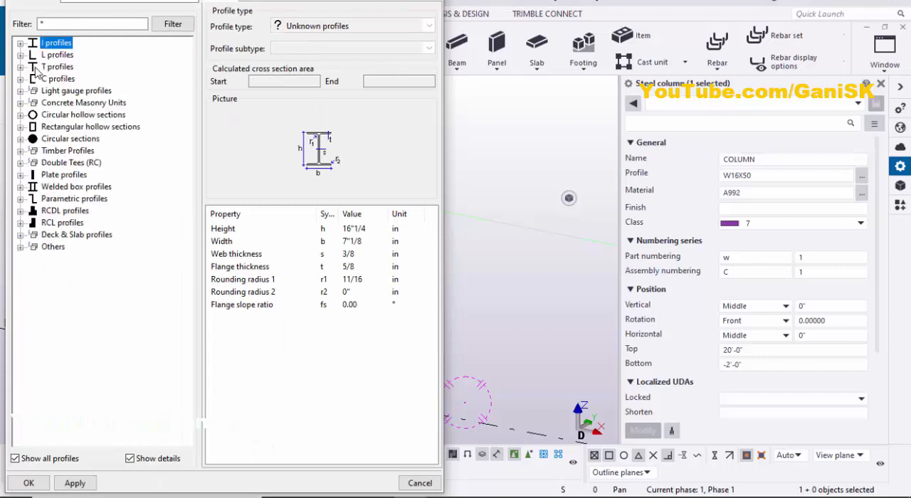
left_click(21, 55)
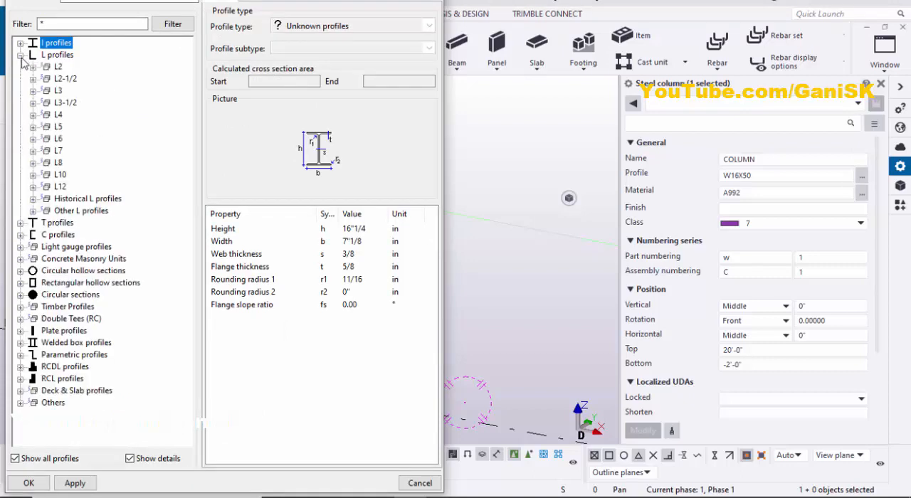
left_click(34, 115)
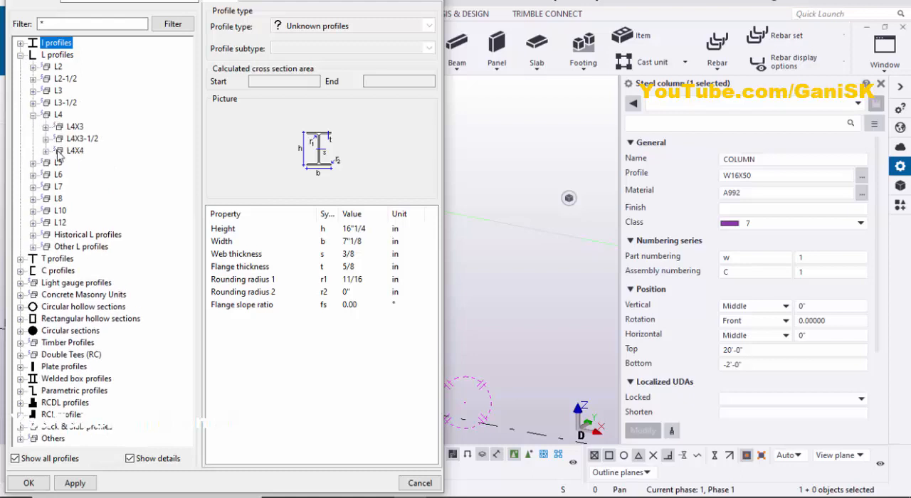
left_click(46, 151)
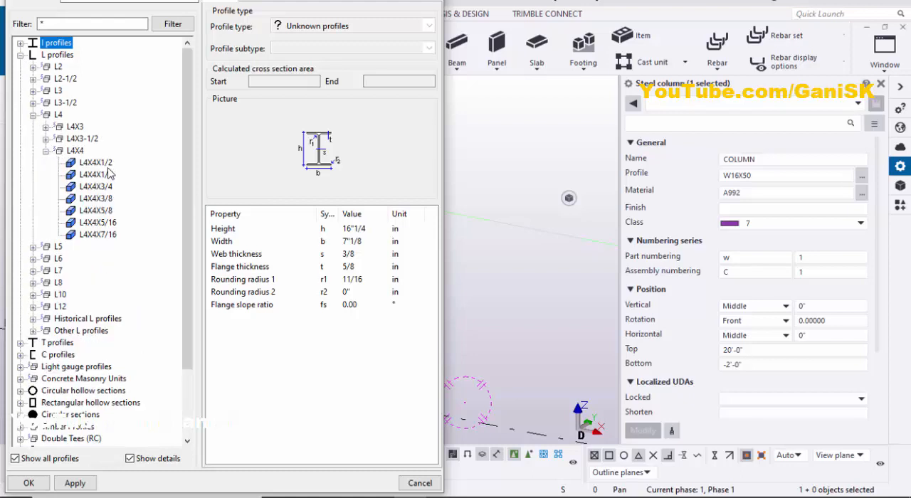
left_click(96, 163)
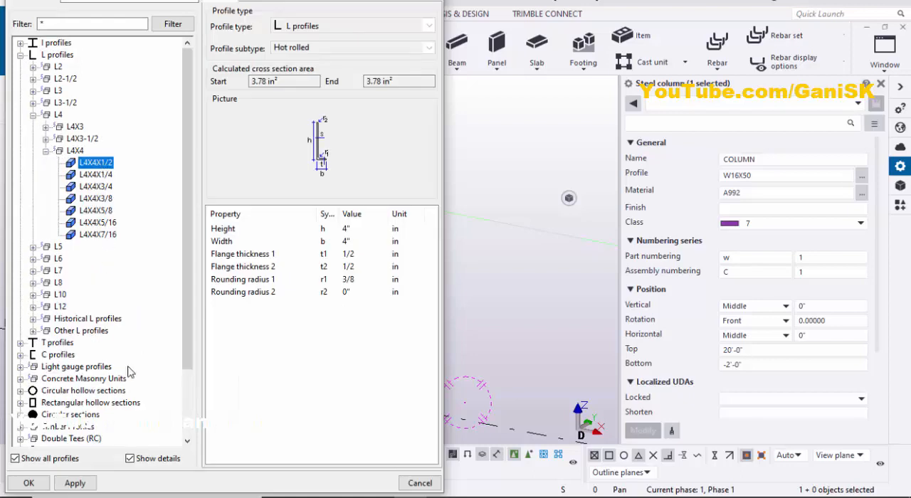
left_click(76, 484)
left_click(29, 484)
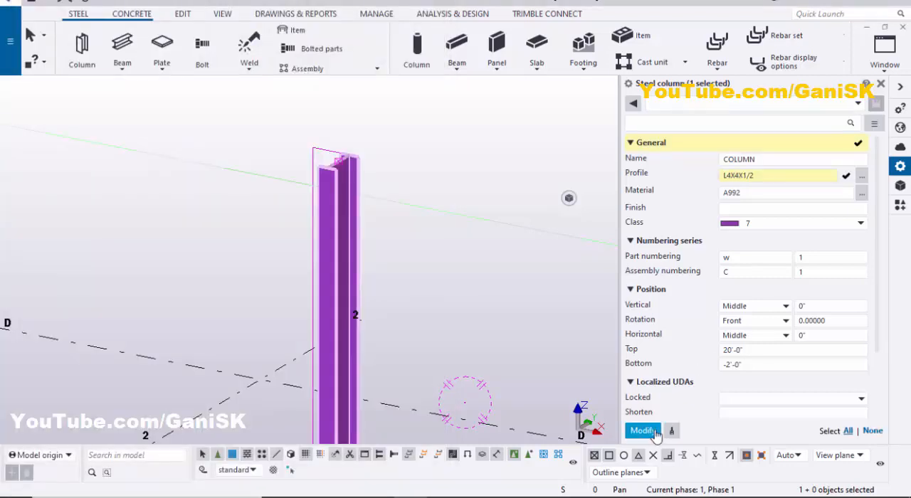
left_click(643, 431)
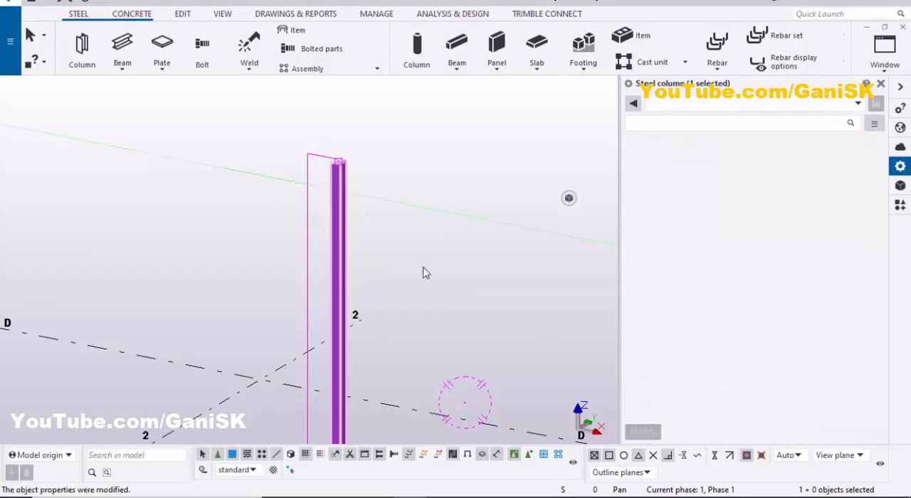
Set the column's top level to 10' and bottom level to 0, and apply the modification
scroll(324, 160, "up", 2)
scroll(324, 160, "up", 3)
scroll(331, 151, "down", 4)
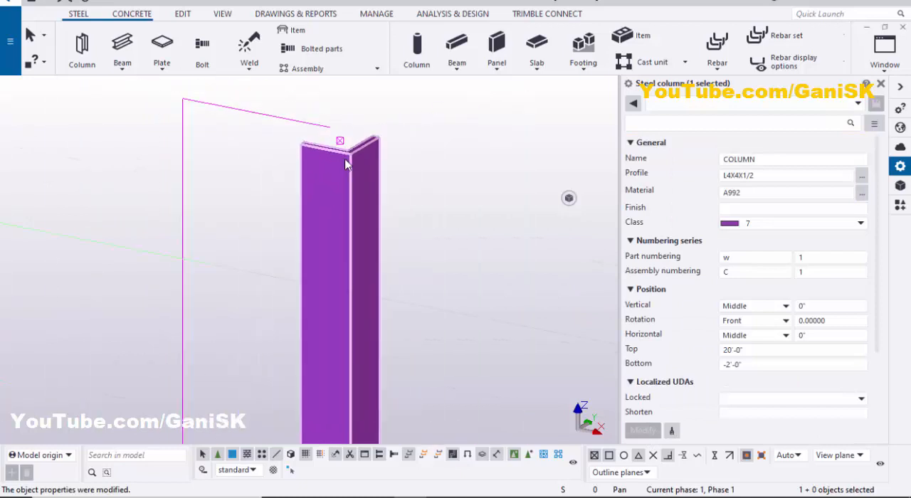
scroll(369, 192, "down", 2)
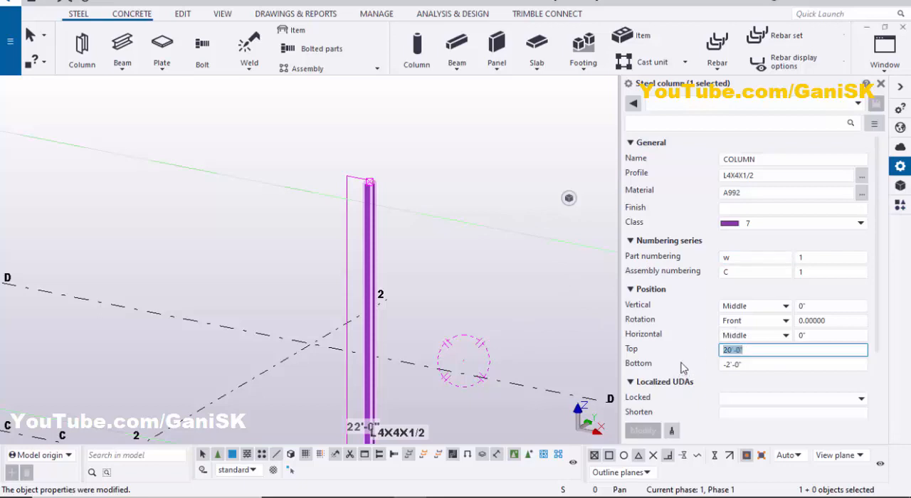
type("10")
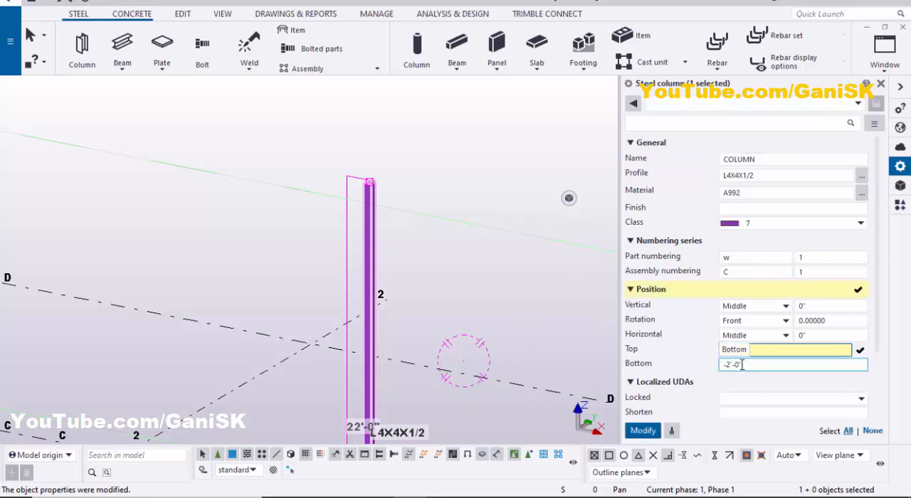
left_click(718, 365)
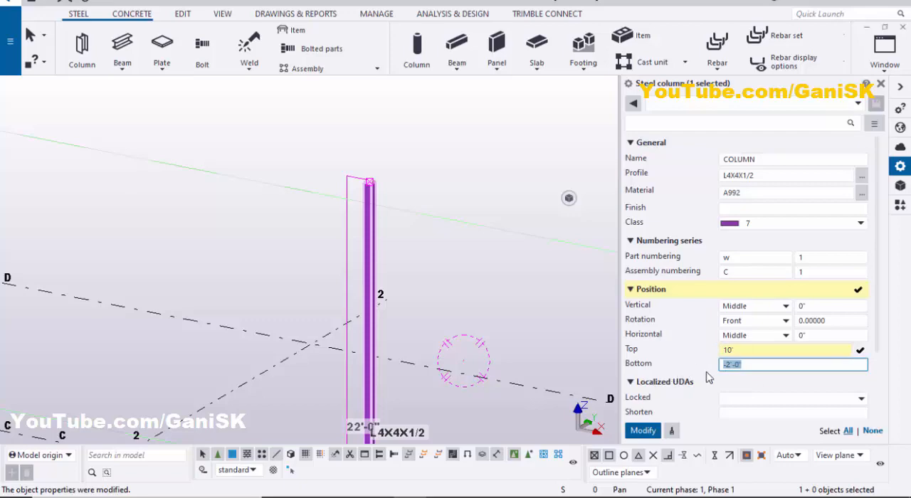
left_click(640, 431)
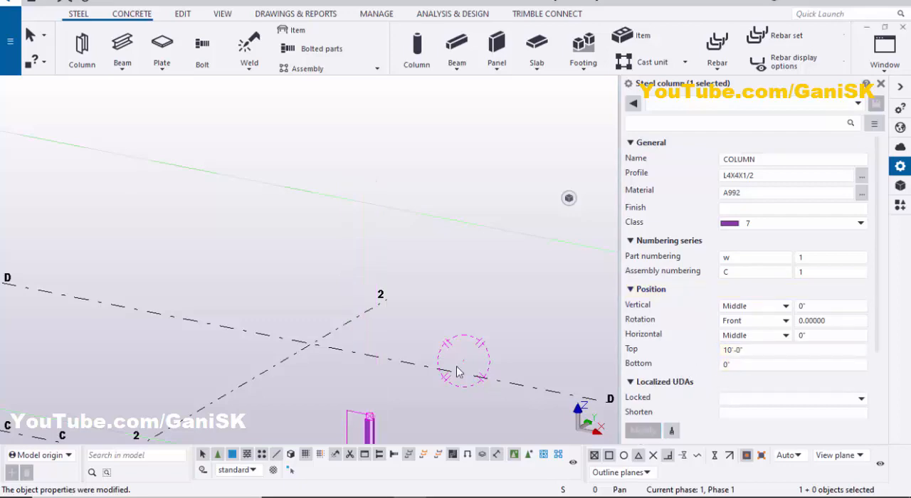
Examine the angle column from several directions, checking how its base sits relative to gridlines B and 3
scroll(435, 358, "down", 3)
middle_click_drag(419, 348, 426, 222)
scroll(424, 342, "up", 4)
scroll(423, 351, "down", 4)
middle_click_drag(423, 344, 418, 276)
scroll(408, 225, "up", 4)
scroll(405, 183, "down", 5)
scroll(407, 208, "down", 1)
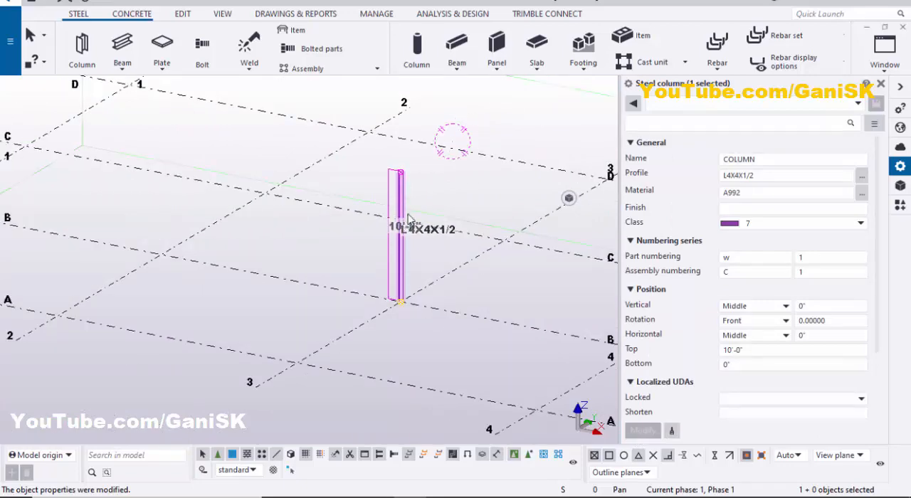
scroll(409, 217, "up", 2)
scroll(425, 191, "down", 5)
scroll(442, 256, "up", 8)
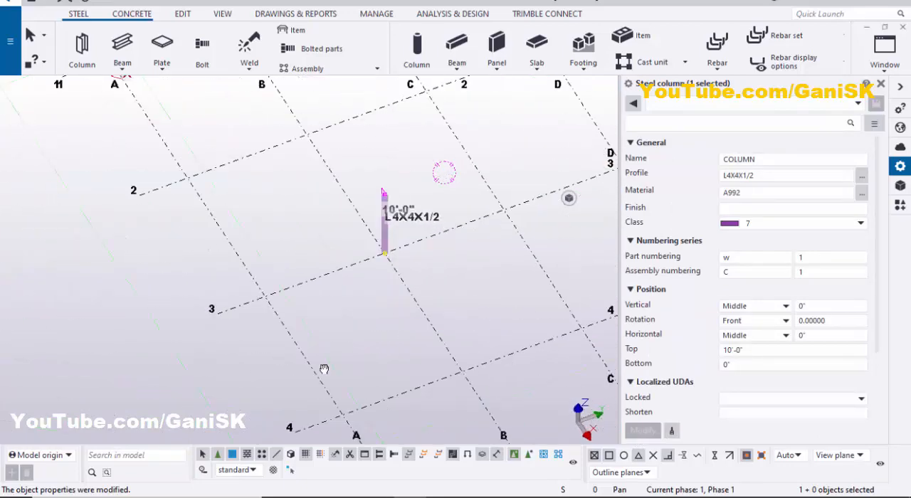
middle_click_drag(409, 223, 406, 406)
scroll(408, 267, "up", 4)
middle_click_drag(415, 260, 487, 243)
scroll(487, 242, "up", 3)
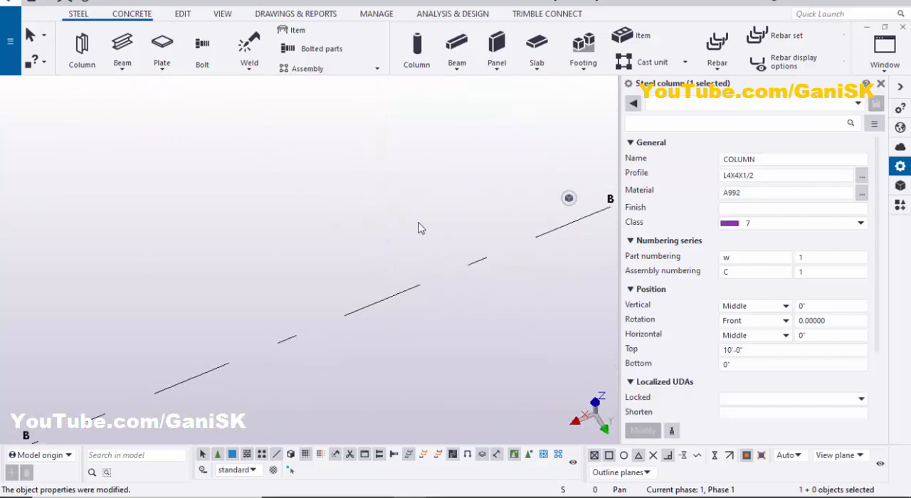
middle_click_drag(418, 223, 107, 267)
scroll(424, 215, "up", 3)
scroll(427, 218, "down", 1)
middle_click_drag(472, 258, 277, 262, "ctrl")
scroll(356, 255, "up", 8)
scroll(328, 219, "down", 3)
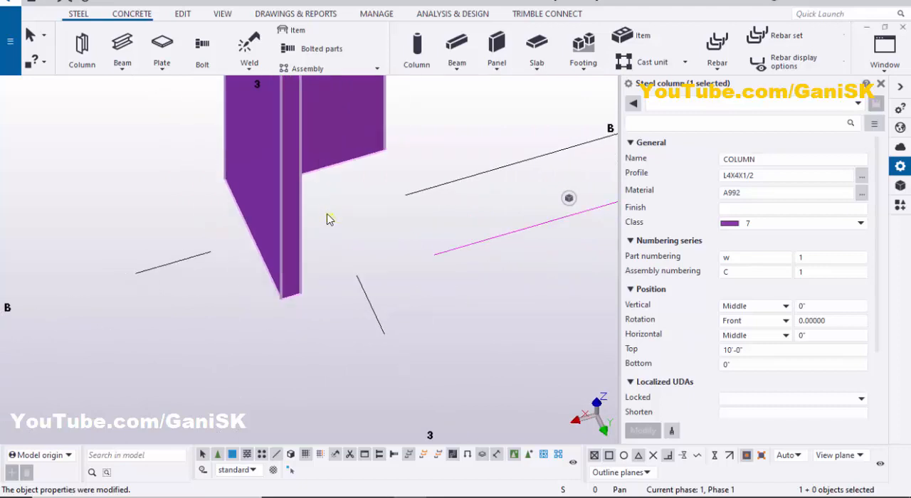
Set the column's vertical position to Up and apply the modification
left_click(754, 310)
left_click(748, 348)
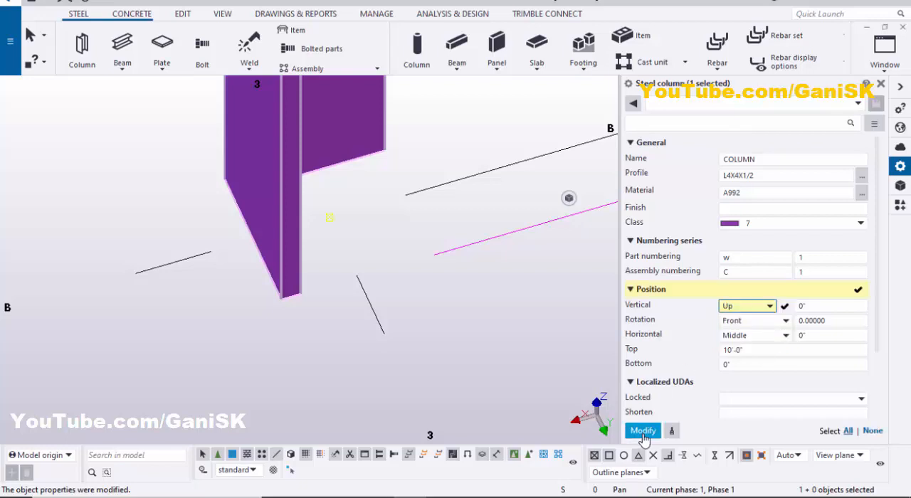
left_click(643, 431)
scroll(387, 266, "up", 3)
scroll(342, 244, "down", 3)
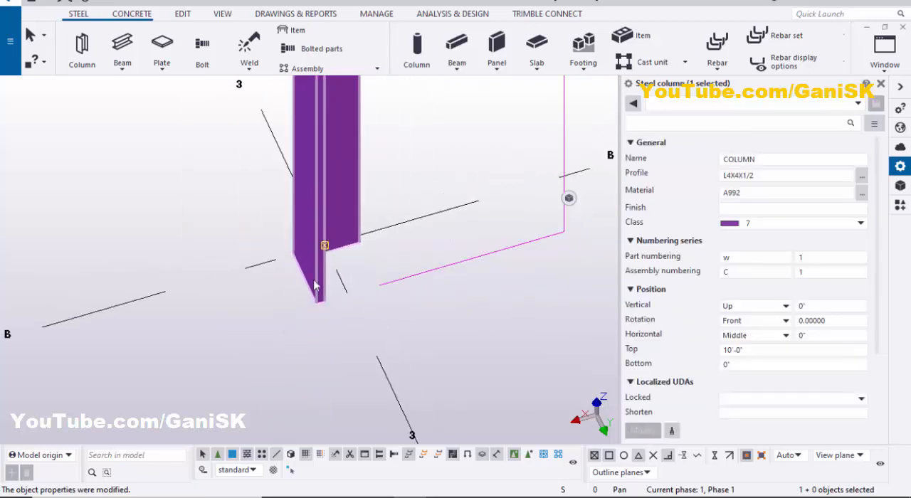
Set the column's horizontal position to Left and apply the modification
middle_click_drag(314, 286, 283, 384, "ctrl")
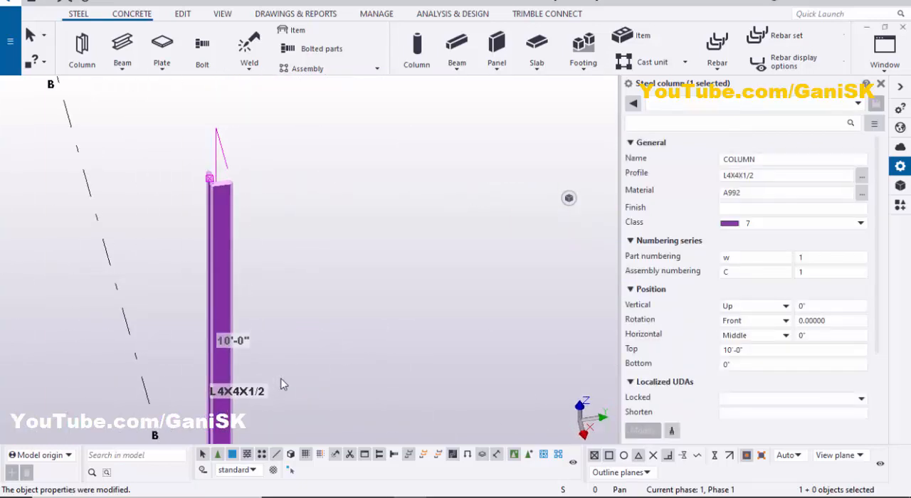
scroll(333, 270, "down", 3)
middle_click_drag(342, 286, 339, 92)
scroll(289, 281, "up", 3)
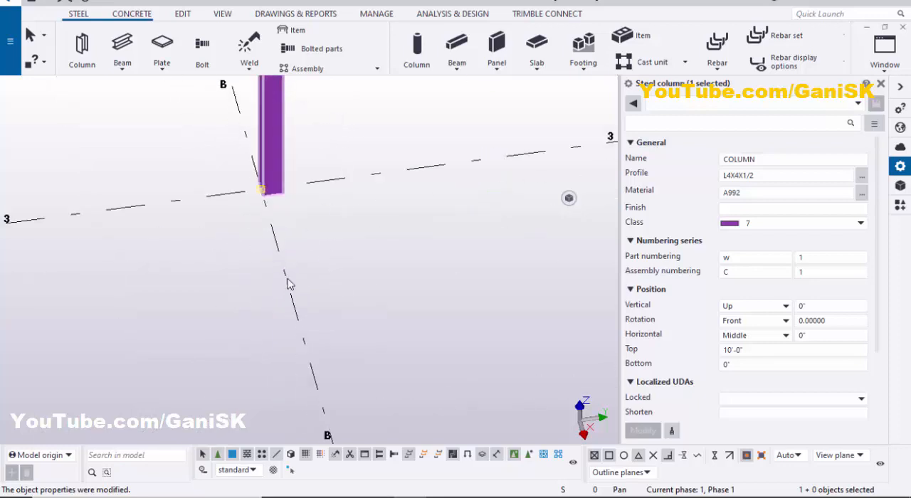
middle_click_drag(274, 146, 341, 233)
scroll(341, 234, "up", 6)
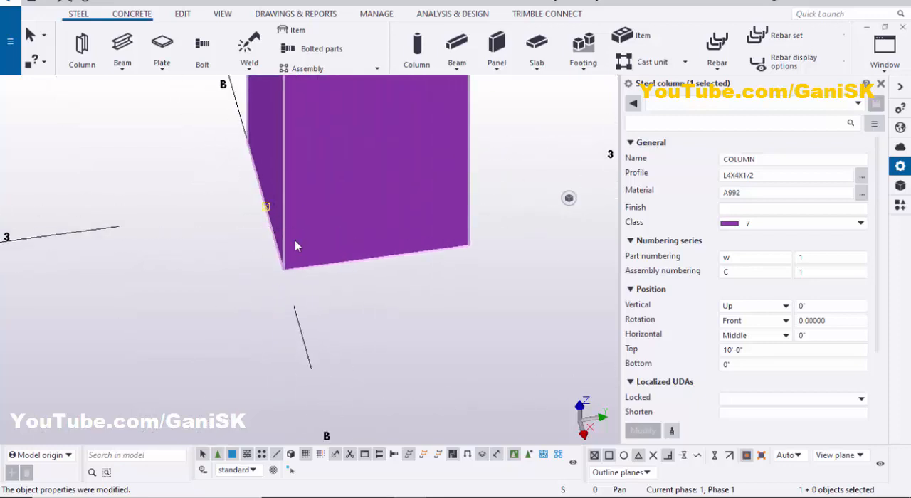
left_click(747, 335)
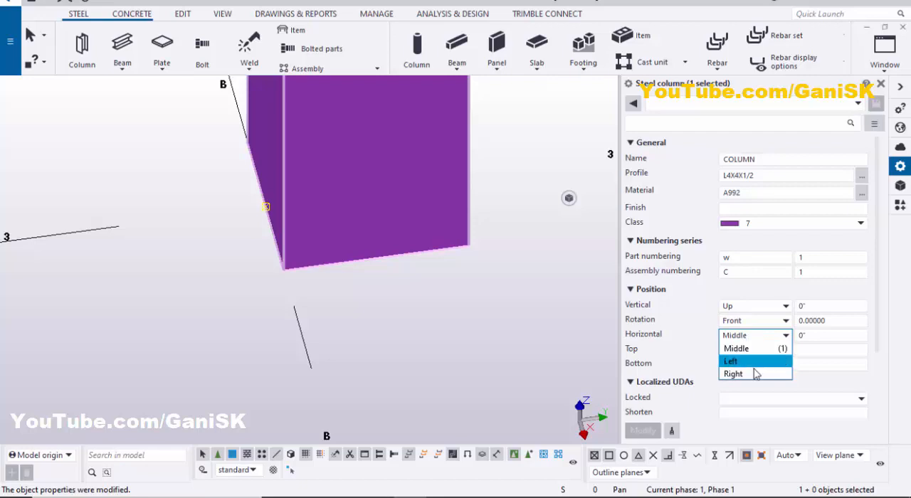
left_click(733, 361)
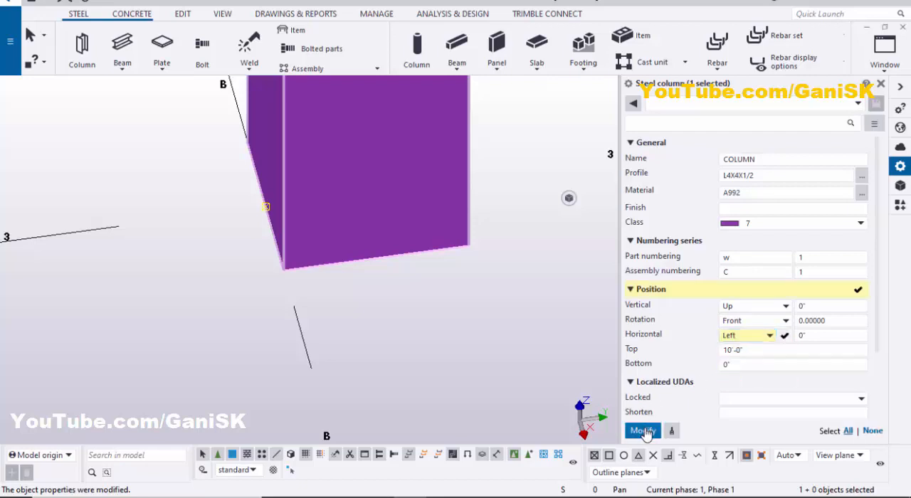
left_click(642, 431)
scroll(321, 258, "down", 1)
scroll(303, 235, "up", 3)
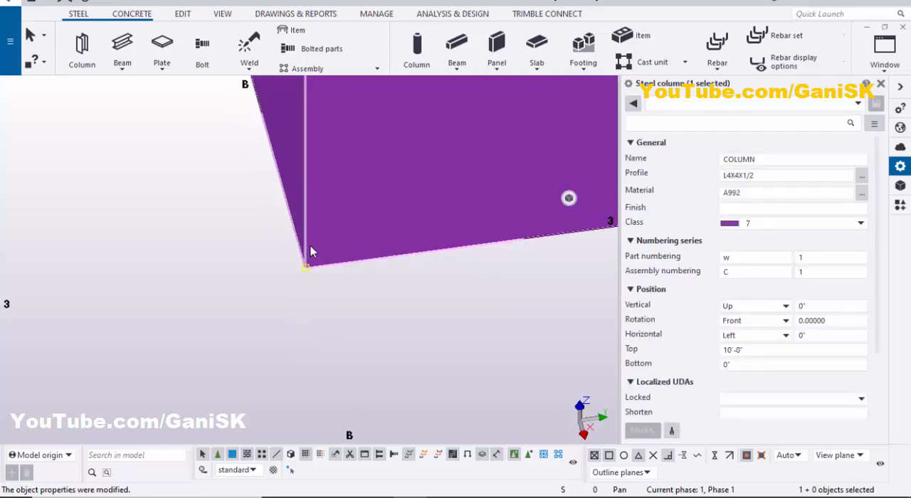
Inspect the column base's alignment with gridlines B and 3 around a view point set on it, and close the column properties
scroll(310, 245, "down", 2)
middle_click_drag(311, 249, 391, 145)
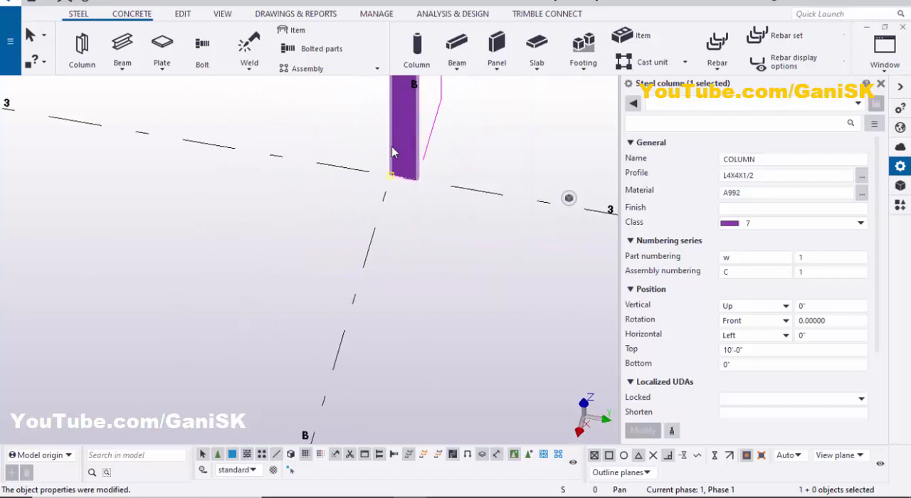
scroll(395, 160, "up", 5)
key("v")
left_click(409, 229)
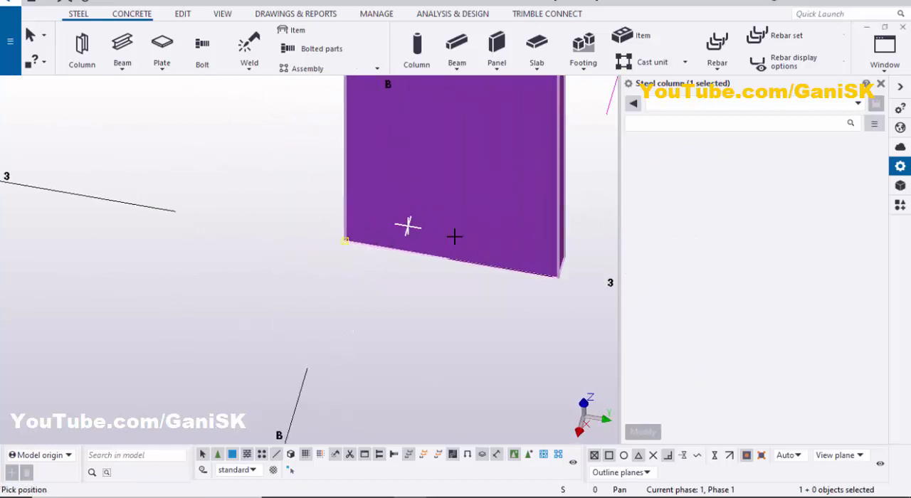
middle_click_drag(454, 236, 435, 288, "ctrl")
scroll(387, 213, "up", 2)
scroll(433, 316, "up", 5)
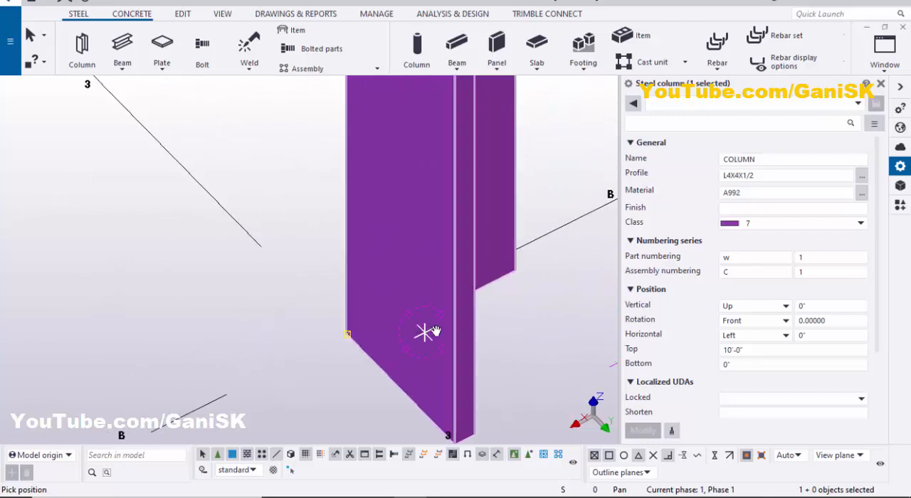
scroll(437, 331, "down", 4)
middle_click_drag(454, 332, 370, 336, "ctrl")
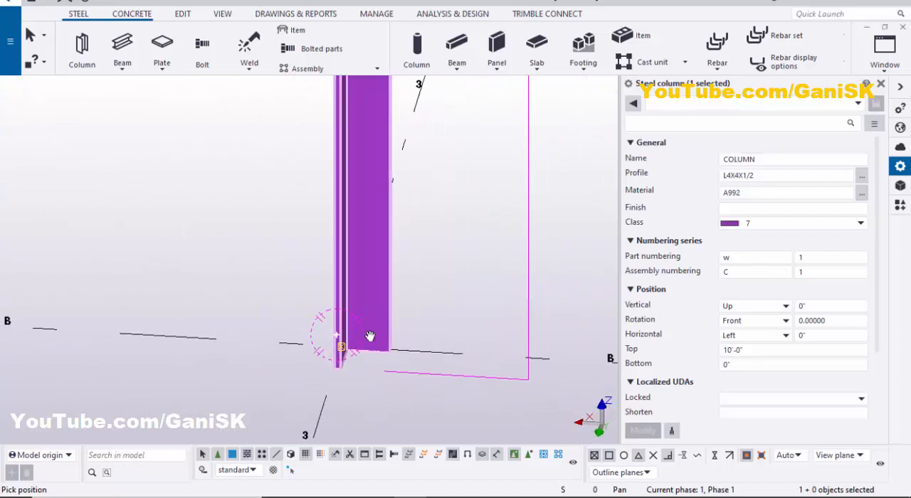
left_click(881, 85)
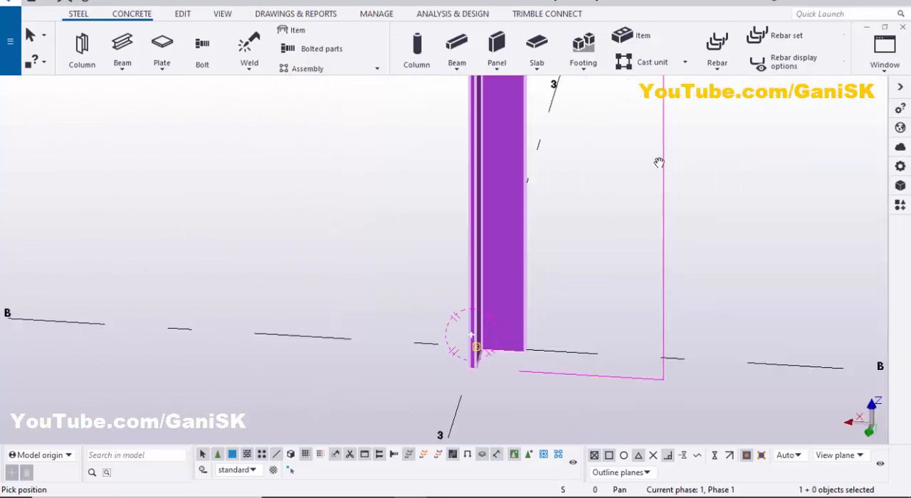
Interrupt the running command, redraw the view and examine the angle column's base at gridlines B and 3
right_click(659, 161)
left_click(672, 171)
right_click(698, 155)
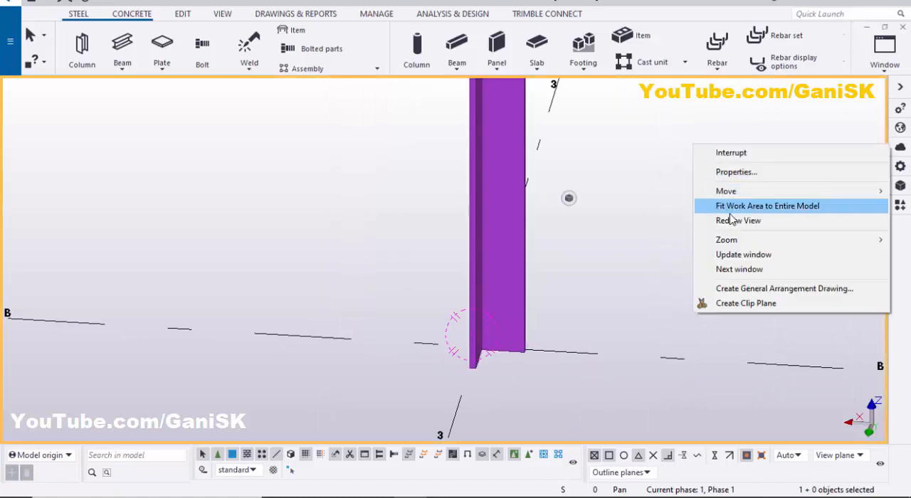
left_click(732, 206)
middle_click_drag(554, 343, 728, 310, "ctrl")
scroll(527, 351, "up", 2)
middle_click_drag(573, 296, 543, 316, "ctrl")
scroll(566, 266, "up", 3)
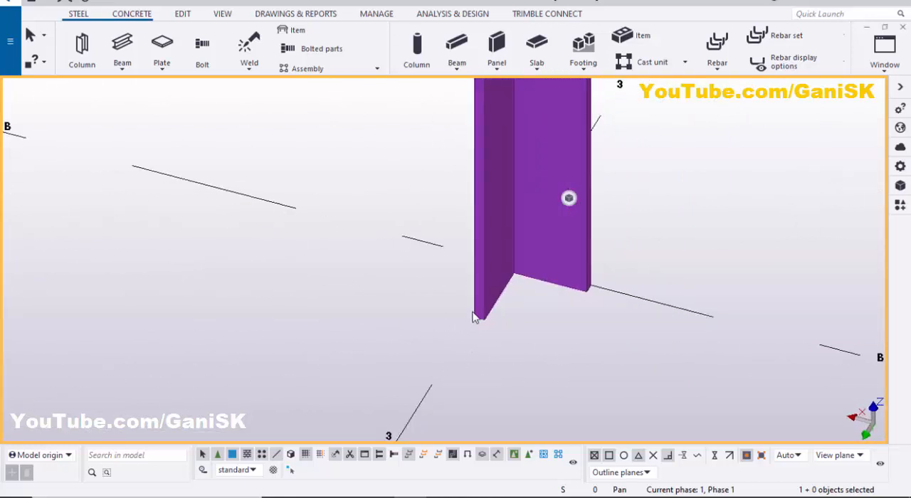
scroll(476, 317, "down", 3)
middle_click_drag(463, 324, 366, 322)
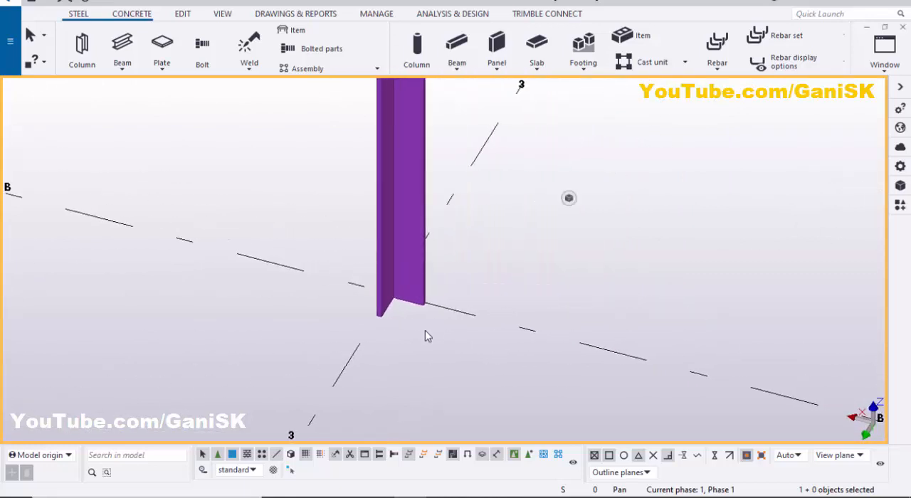
Find the Base plate (1053) component by searching for 1053 and apply it to the angle column at its base point on B-3
left_click(901, 206)
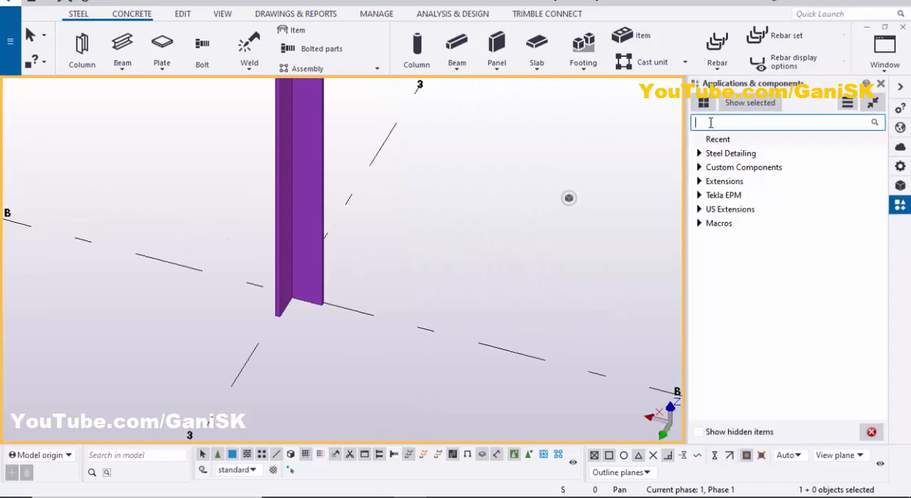
type("1053")
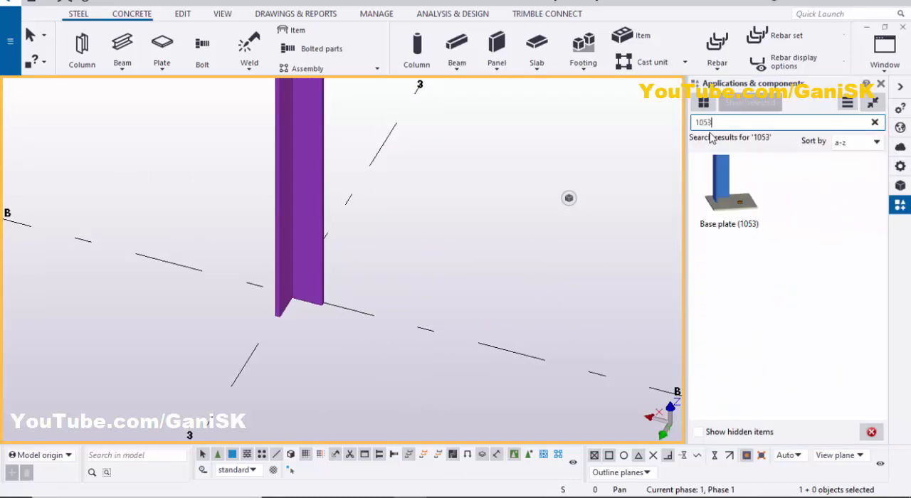
left_click(735, 209)
scroll(304, 243, "up", 1)
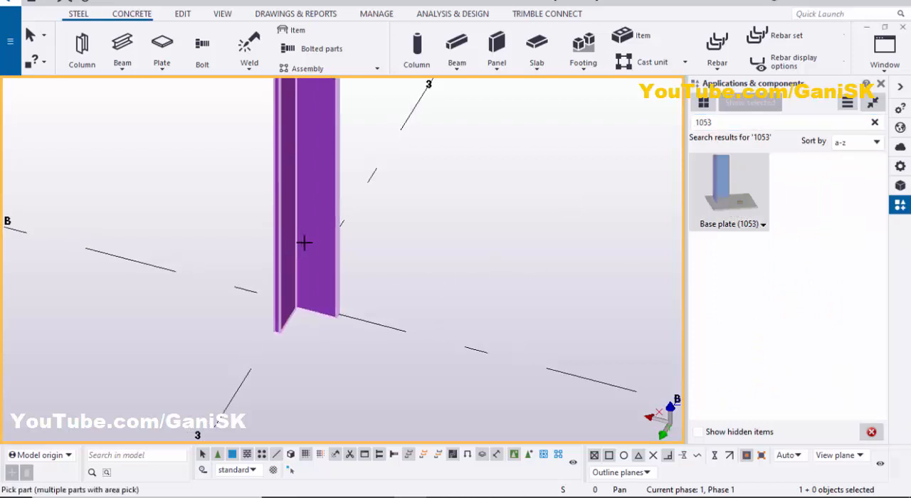
left_click(299, 174)
scroll(289, 319, "up", 2)
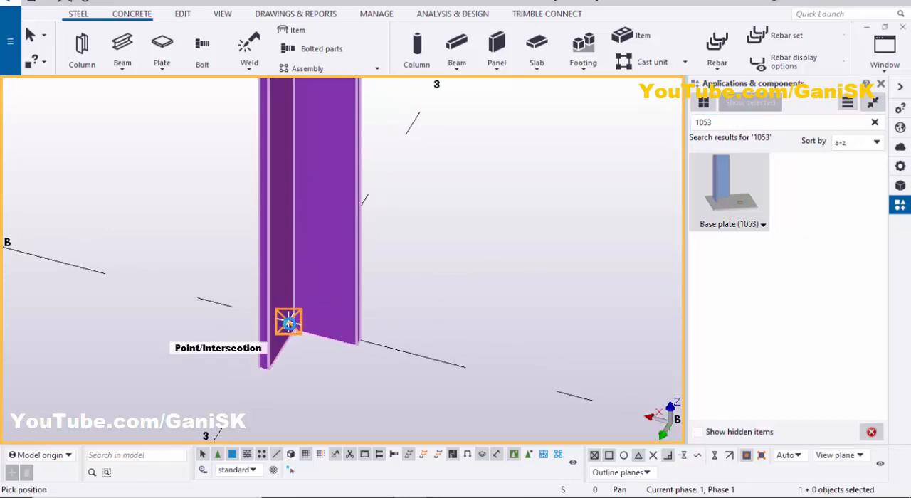
left_click(289, 323)
Close the component catalog, interrupt the base plate command and redraw the view
scroll(489, 224, "down", 4)
scroll(433, 306, "up", 3)
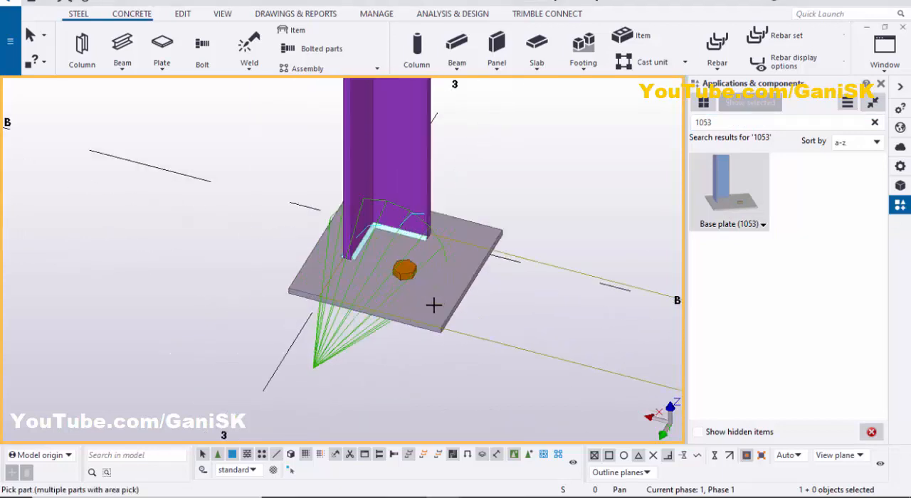
scroll(403, 306, "up", 3)
scroll(405, 293, "down", 4)
left_click(881, 85)
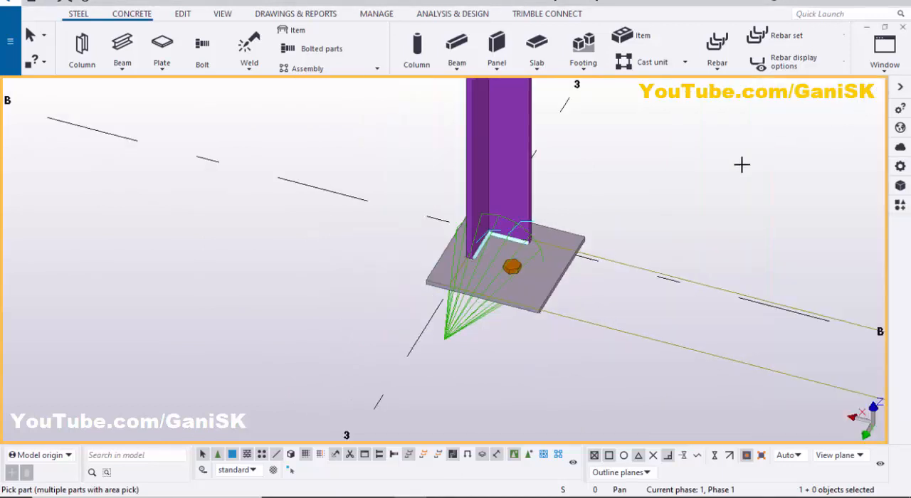
right_click(698, 138)
left_click(711, 145)
right_click(683, 131)
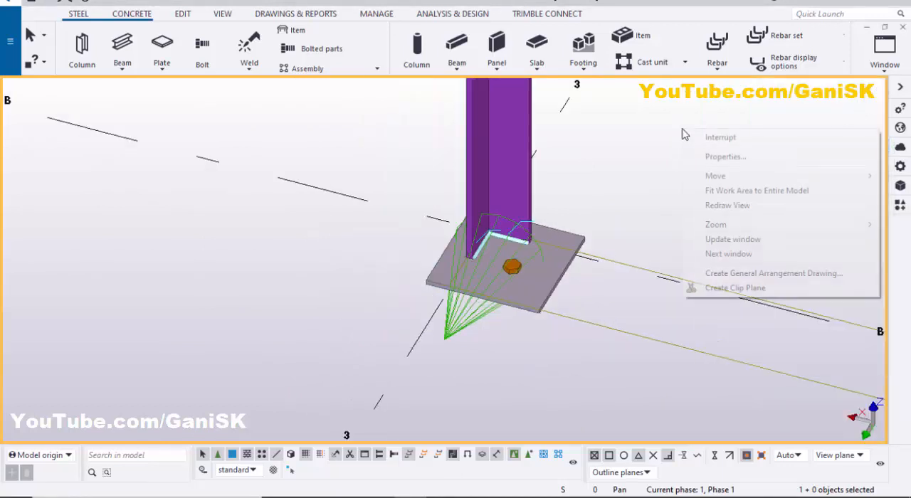
left_click(705, 204)
Switch to the plan view and open the properties of the base plate component at B-3
middle_click_drag(567, 294, 499, 306, "ctrl")
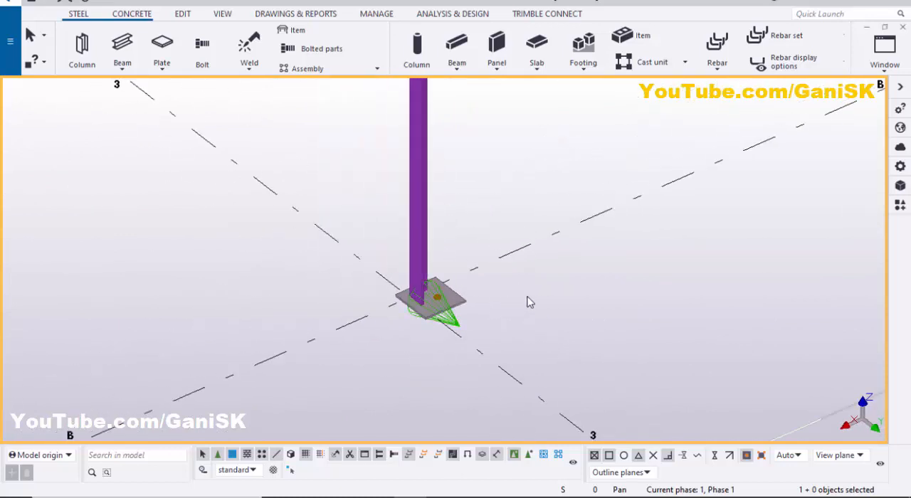
key("ctrl+p")
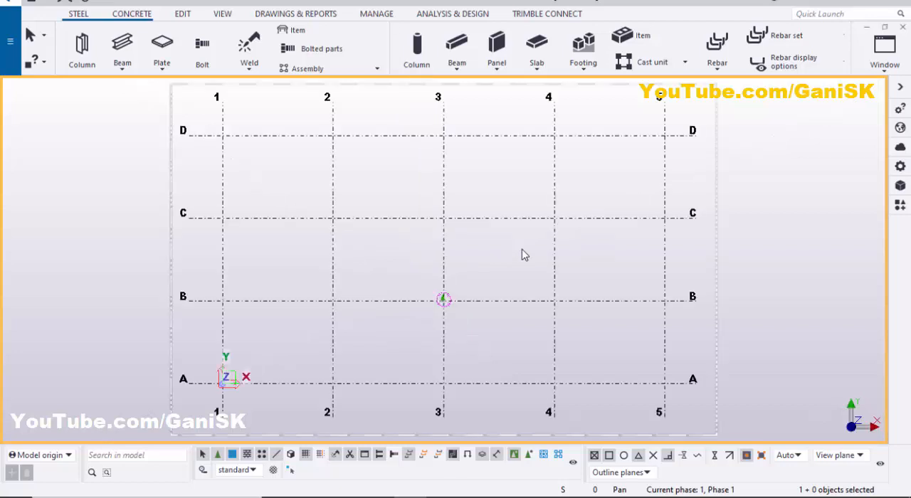
scroll(475, 322, "up", 10)
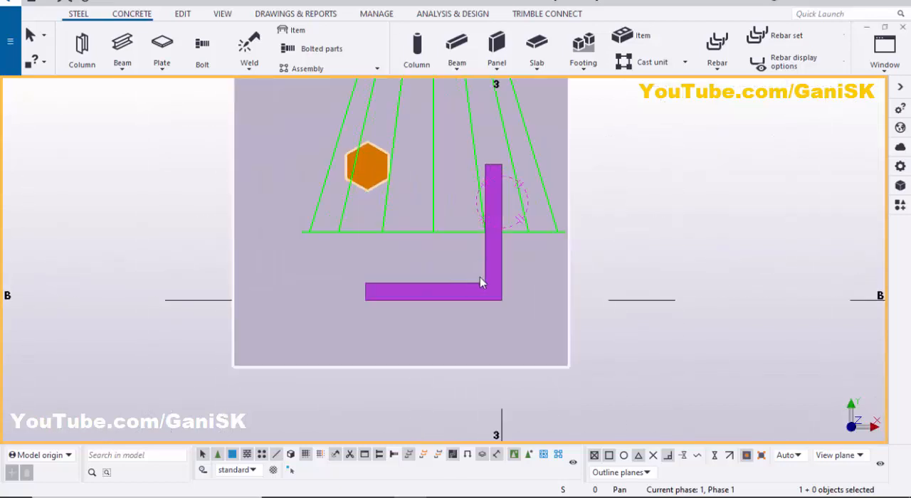
scroll(439, 287, "down", 5)
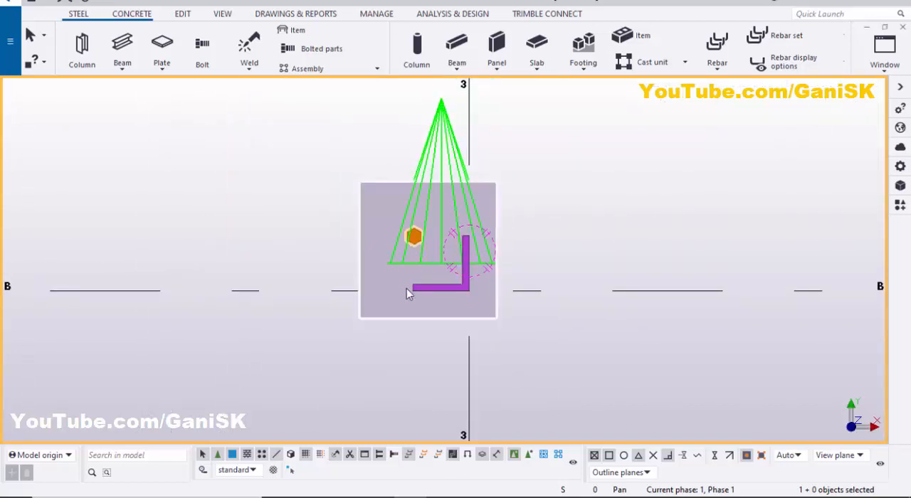
scroll(413, 271, "up", 4)
scroll(420, 224, "down", 3)
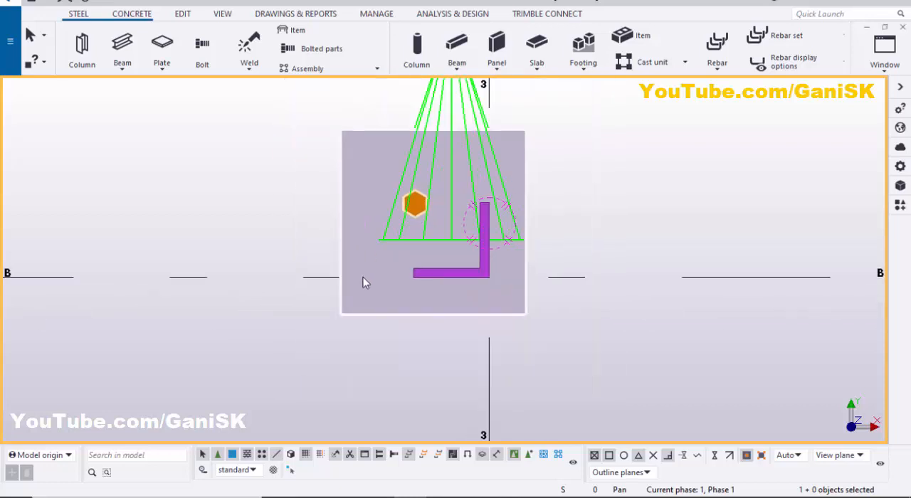
double_click(406, 245)
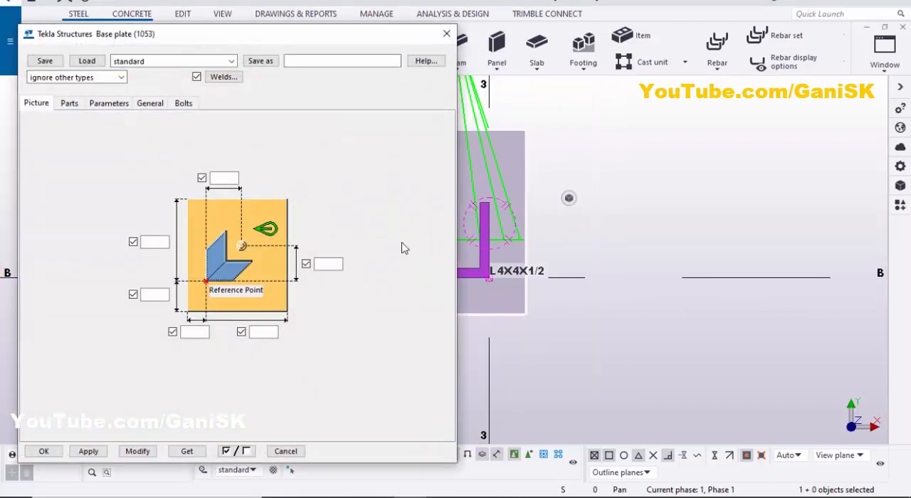
Set the base plate's two short edge distances from the reference point to 1" each and modify the component
scroll(538, 248, "down", 3)
middle_click_drag(490, 272, 590, 261)
scroll(564, 253, "up", 5)
scroll(547, 243, "down", 2)
middle_click_drag(549, 236, 589, 295)
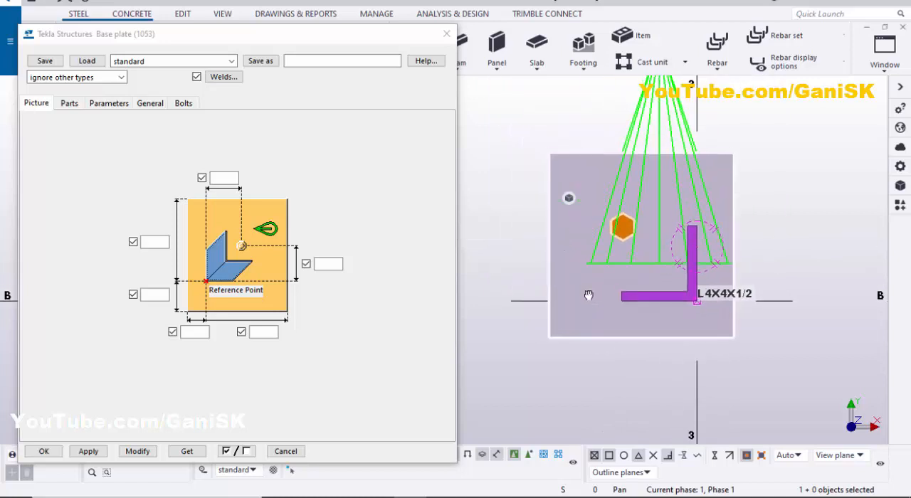
scroll(594, 293, "up", 2)
scroll(598, 291, "down", 3)
scroll(626, 269, "up", 4)
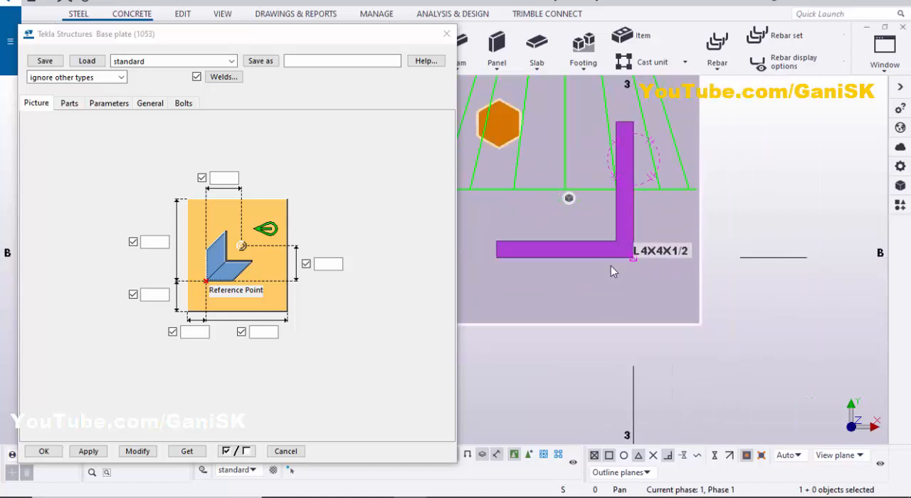
scroll(586, 257, "up", 3)
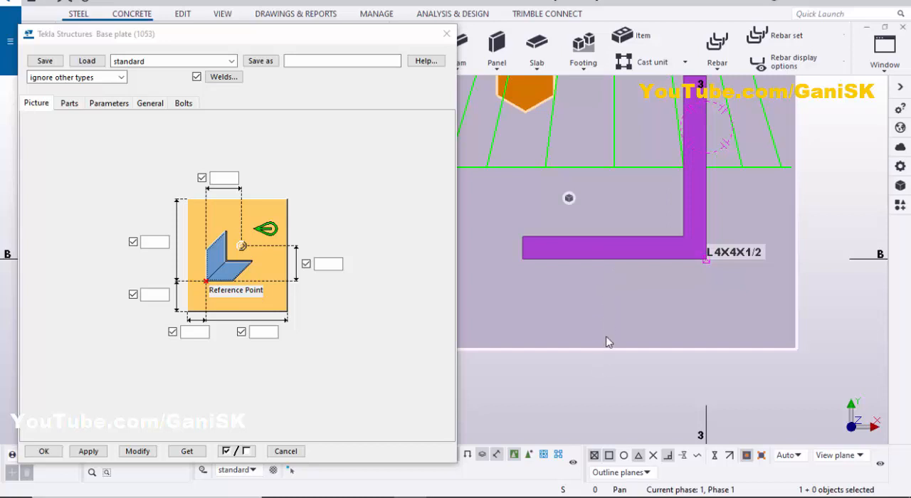
left_click(193, 333)
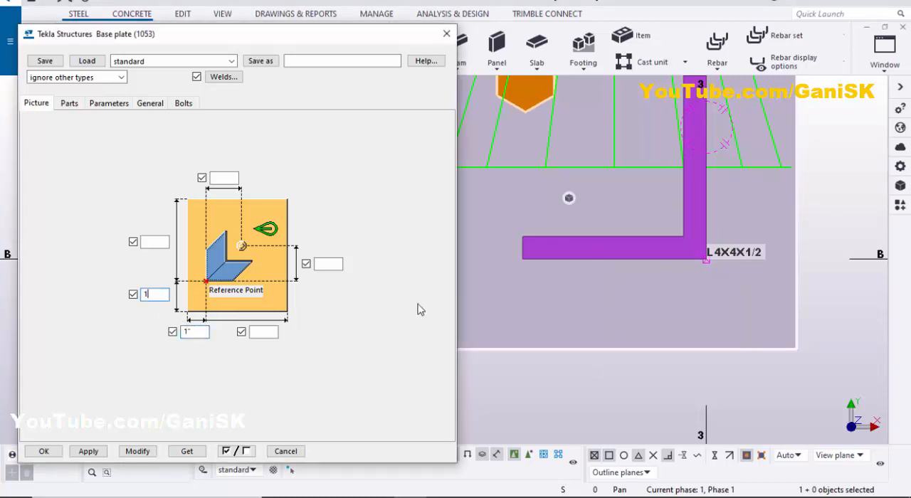
Examine the base plate's edges around the column in plan, comparing the reference point with the component's dimension picture
scroll(510, 317, "down", 2)
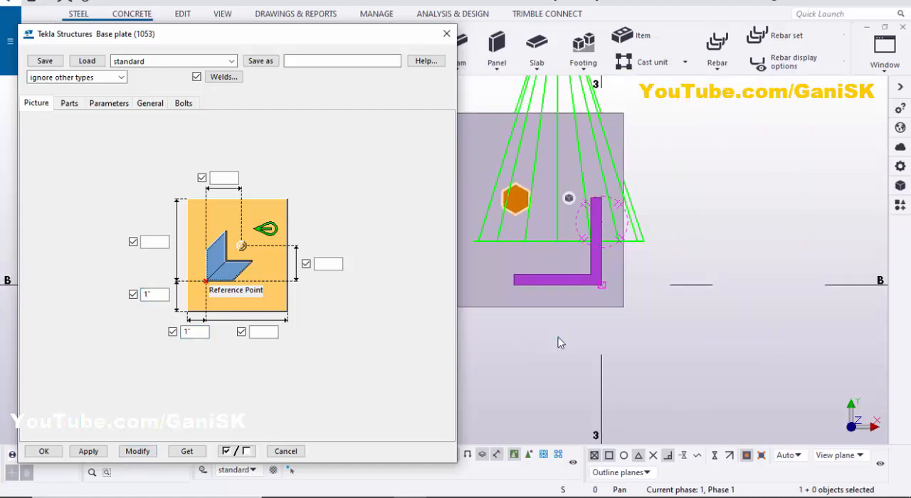
scroll(576, 297, "up", 4)
scroll(631, 272, "down", 2)
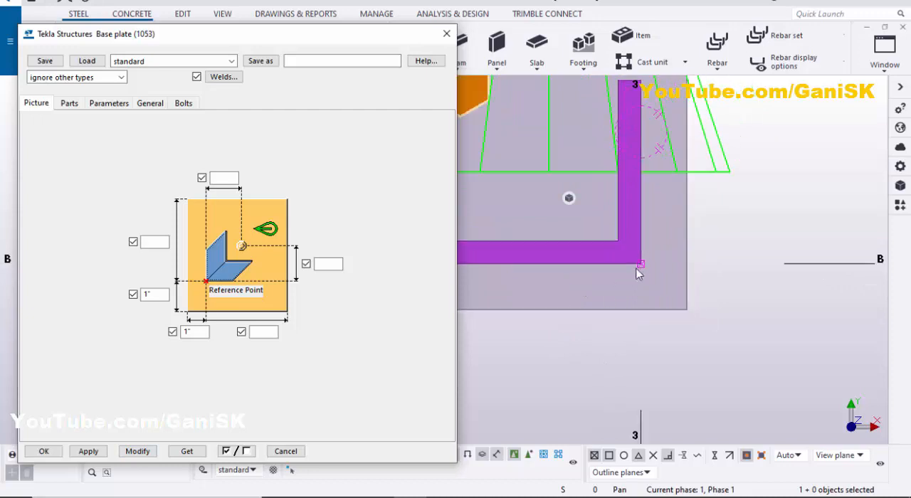
middle_click_drag(639, 223, 592, 267)
scroll(591, 266, "up", 3)
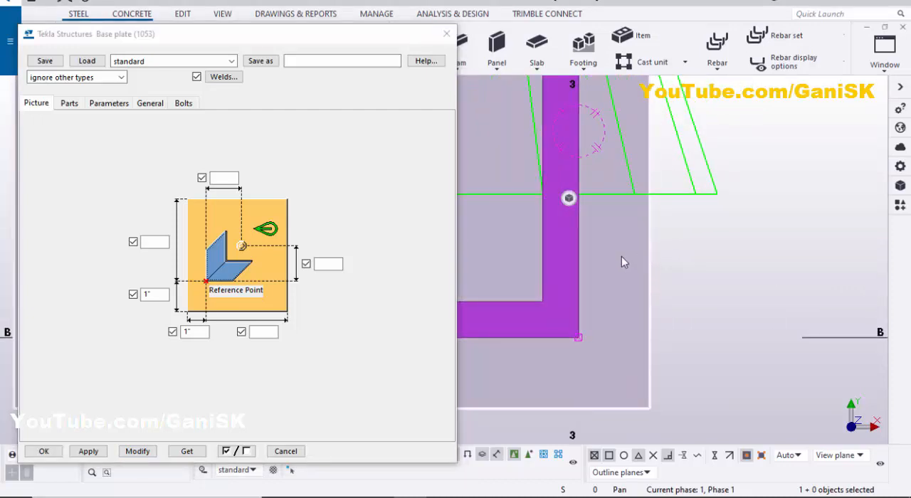
scroll(623, 262, "down", 4)
scroll(676, 305, "up", 2)
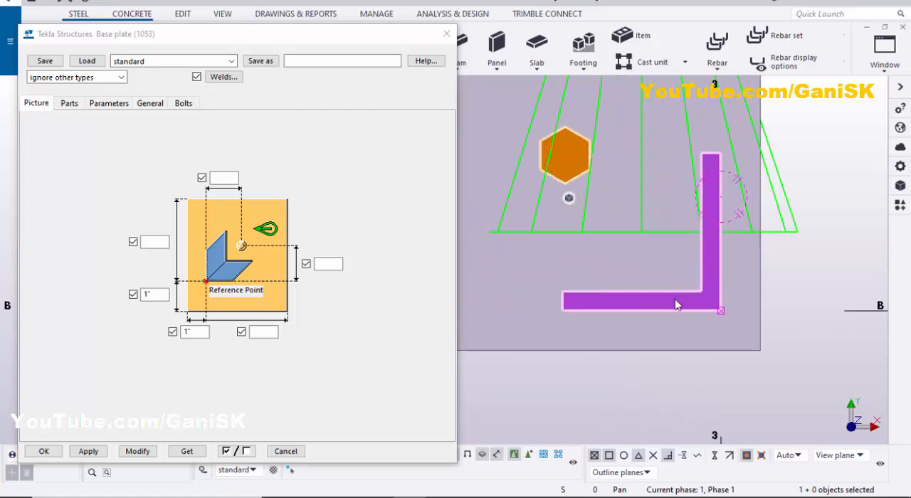
scroll(676, 304, "down", 3)
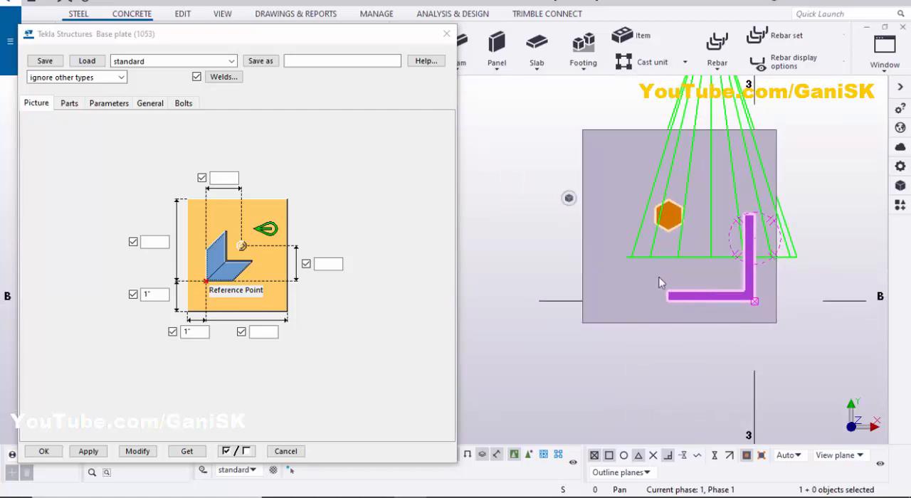
scroll(653, 297, "up", 1)
scroll(728, 287, "down", 2)
middle_click_drag(737, 296, 639, 311)
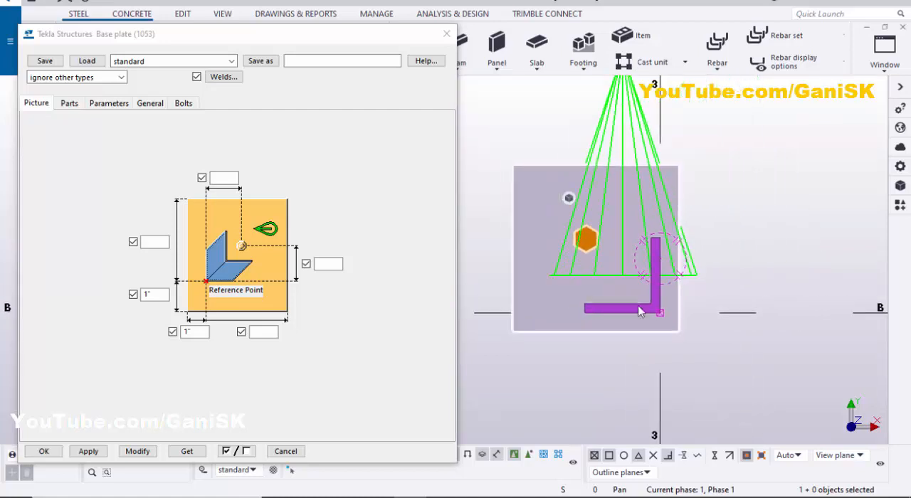
scroll(682, 304, "up", 4)
scroll(679, 302, "down", 1)
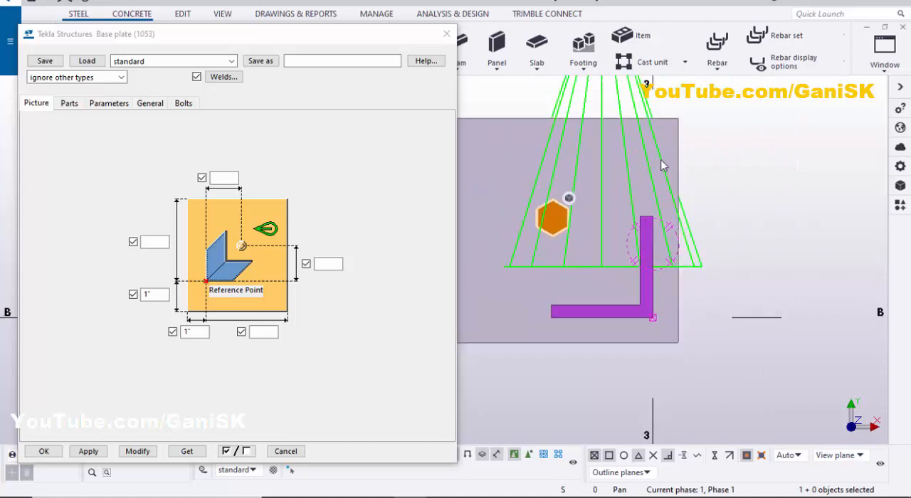
scroll(666, 292, "down", 2)
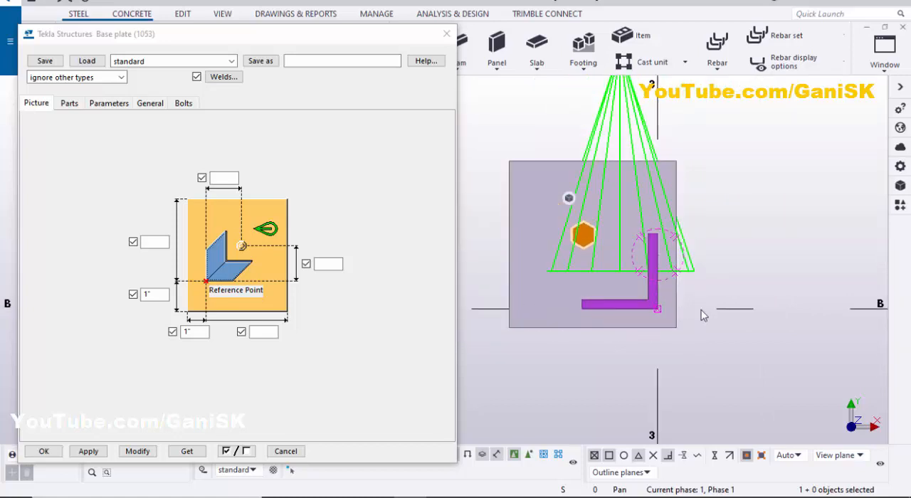
scroll(668, 293, "up", 2)
scroll(640, 318, "down", 1)
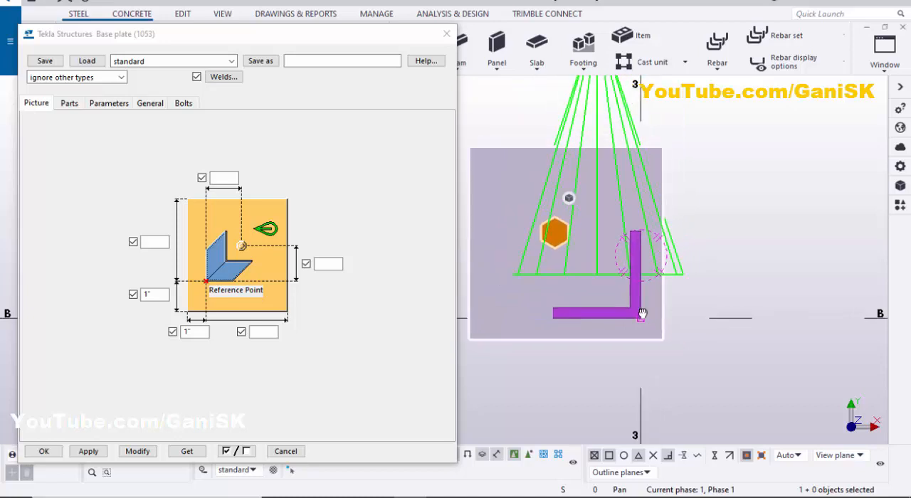
scroll(641, 317, "up", 2)
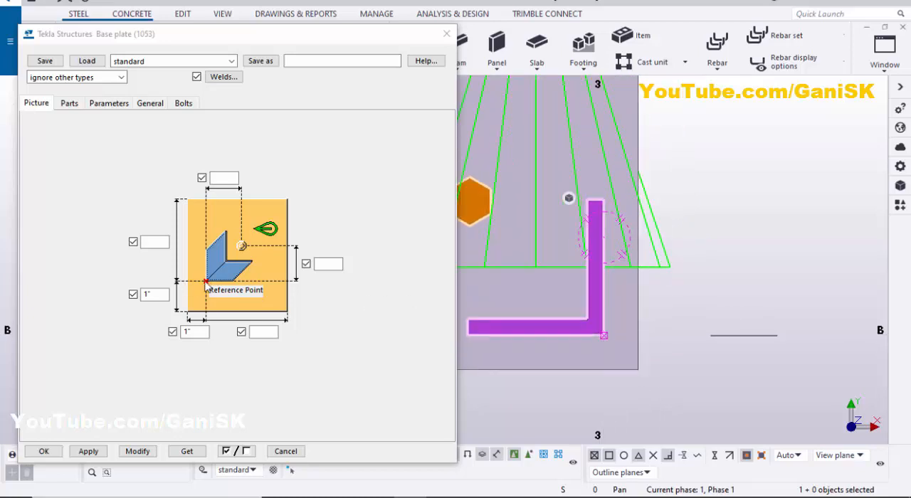
scroll(599, 332, "up", 2)
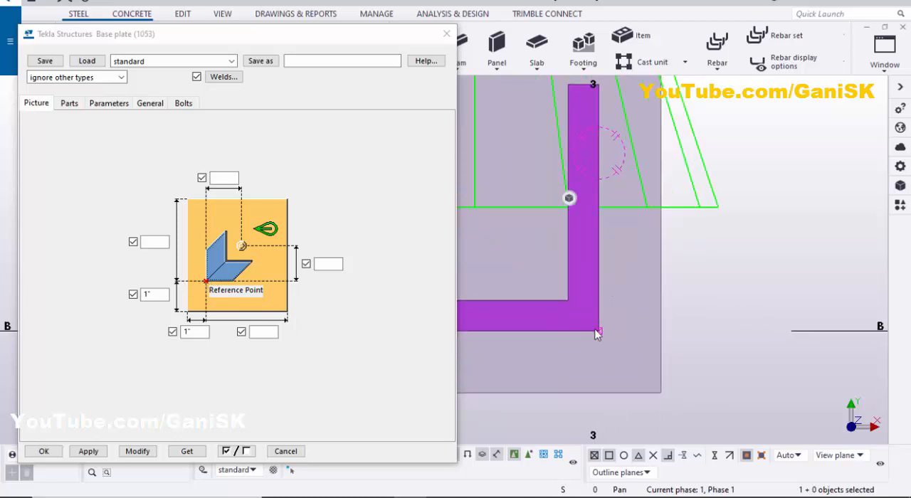
scroll(599, 332, "down", 1)
scroll(600, 333, "down", 2)
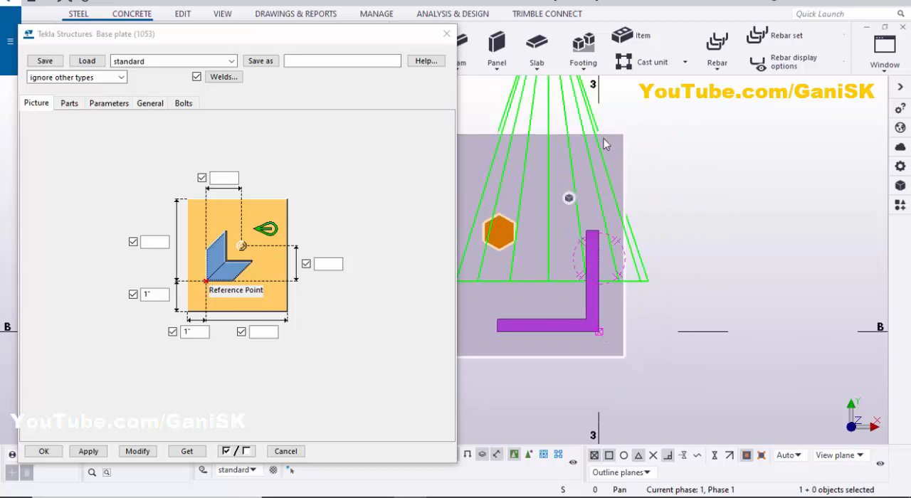
Set the base plate's two long edge distances from the reference point to 5" each and modify the component
left_click(154, 242)
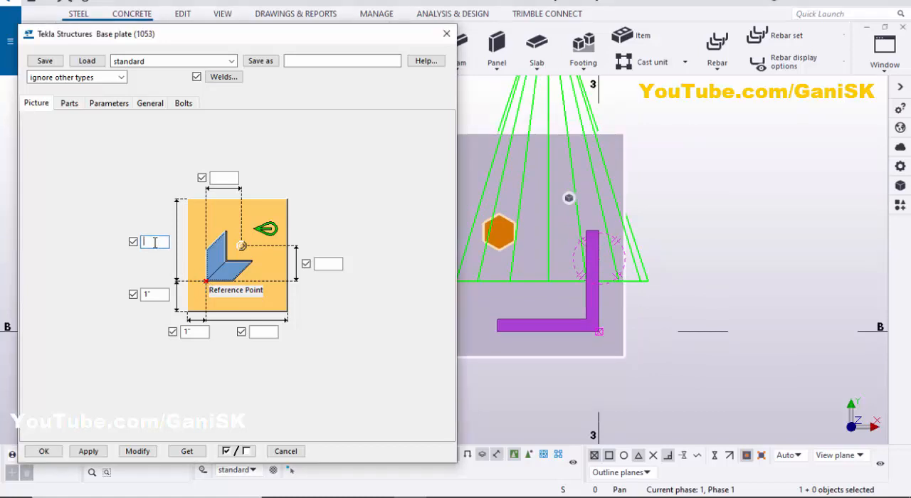
scroll(592, 315, "down", 2)
middle_click_drag(592, 318, 630, 321)
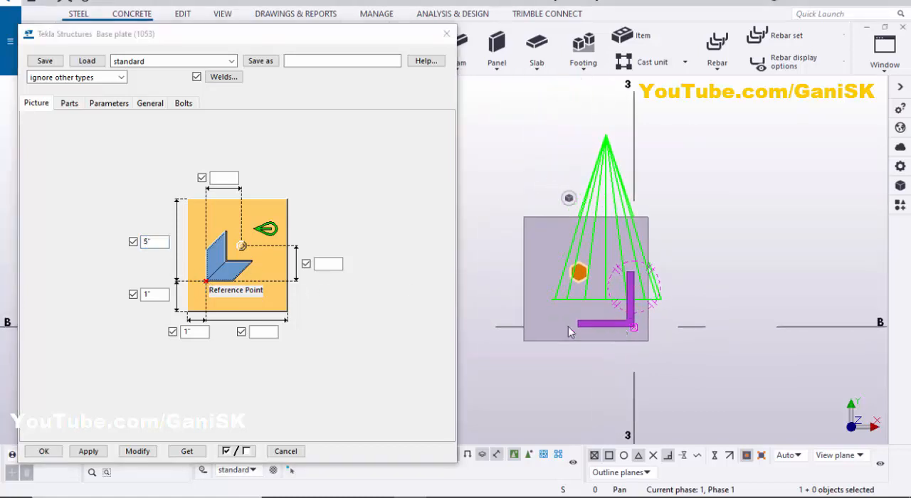
left_click(265, 333)
left_click(140, 457)
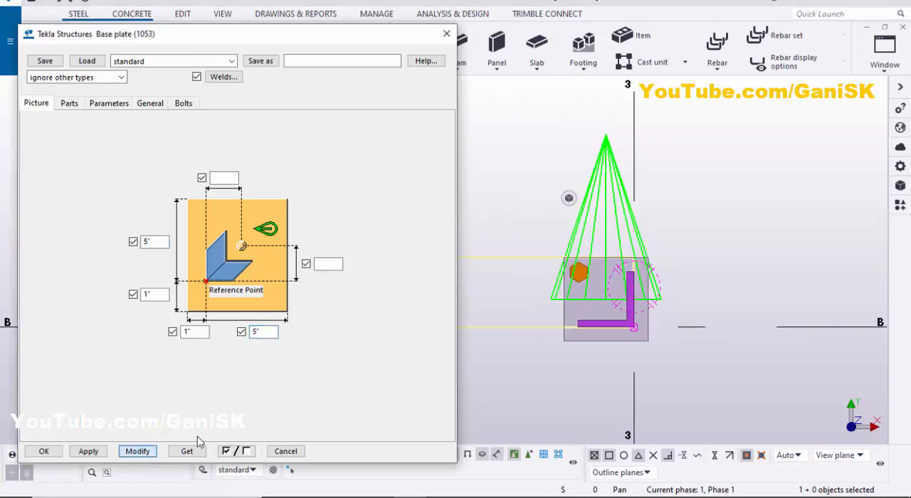
Set both bolt offsets from the base plate's reference point to 1"1/2 and modify the component
scroll(569, 335, "up", 3)
scroll(619, 340, "down", 2)
middle_click_drag(563, 337, 497, 337)
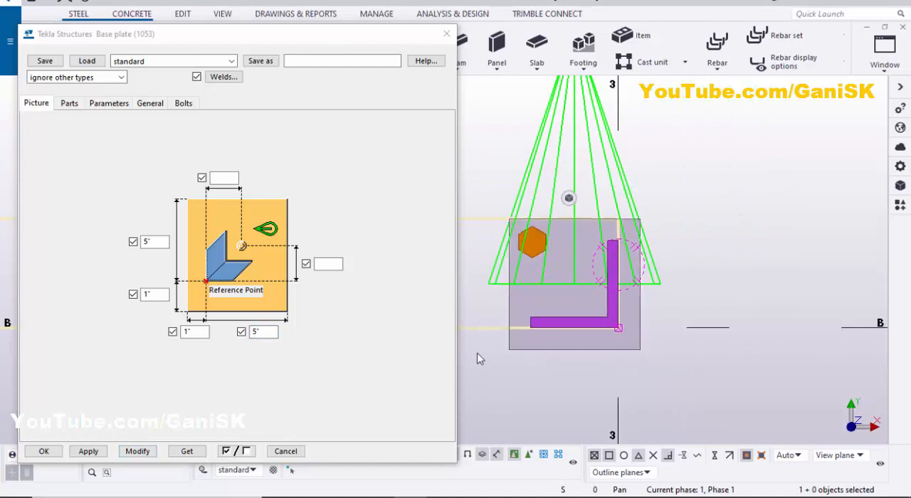
scroll(493, 308, "up", 2)
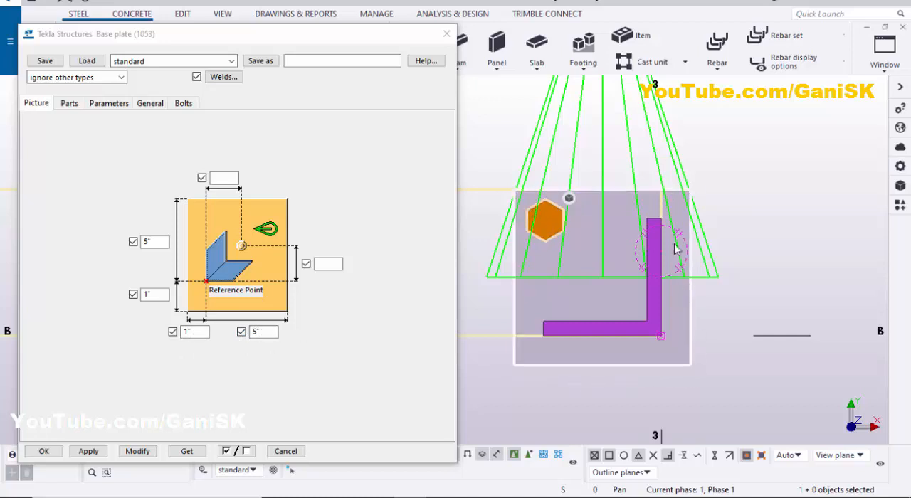
scroll(685, 335, "down", 2)
scroll(680, 345, "up", 1)
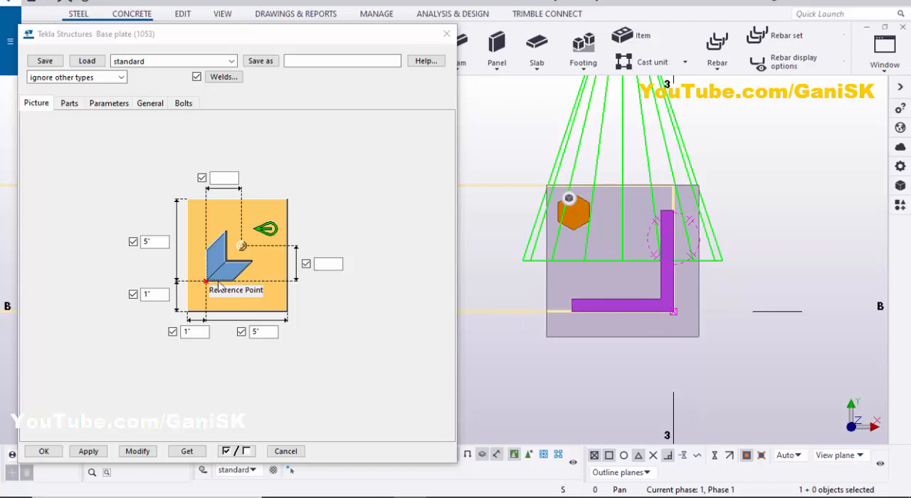
left_click(320, 264)
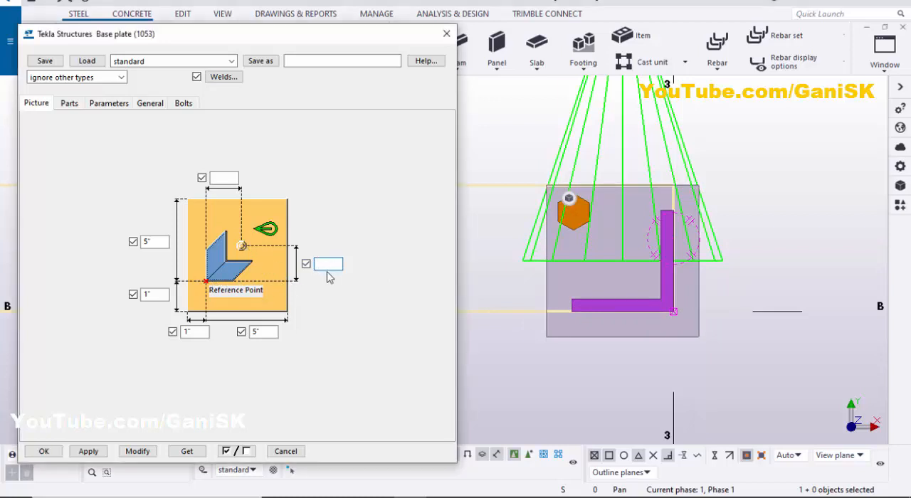
type("1.5")
left_click(222, 178)
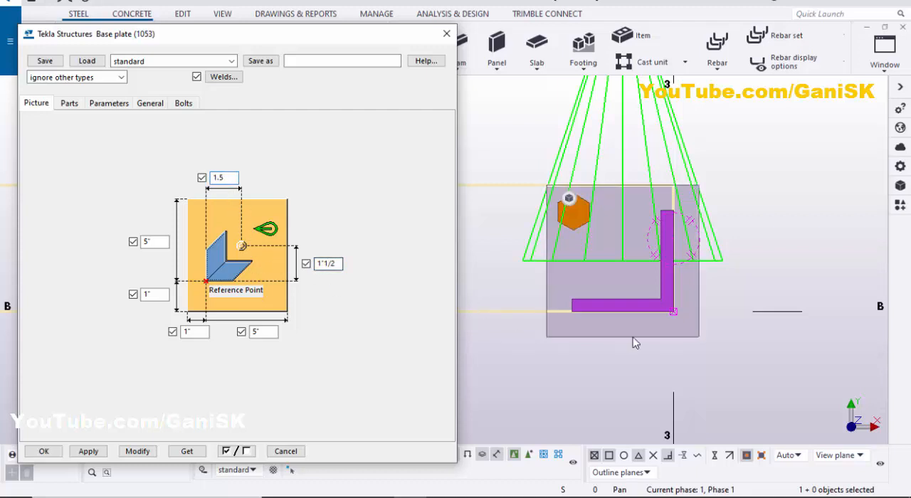
left_click(531, 347)
left_click(140, 451)
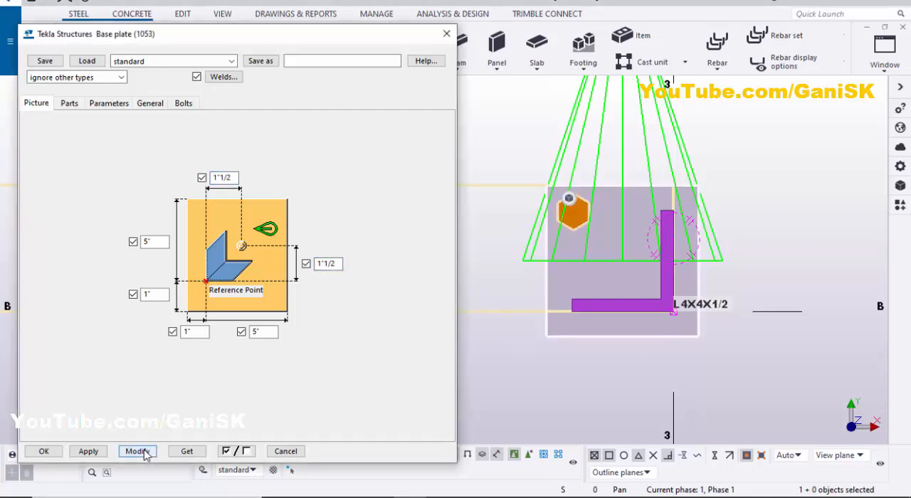
Set the bolt's vertical offset in the dimension picture to 2" and modify the base plate component
scroll(665, 278, "up", 5)
scroll(622, 274, "down", 3)
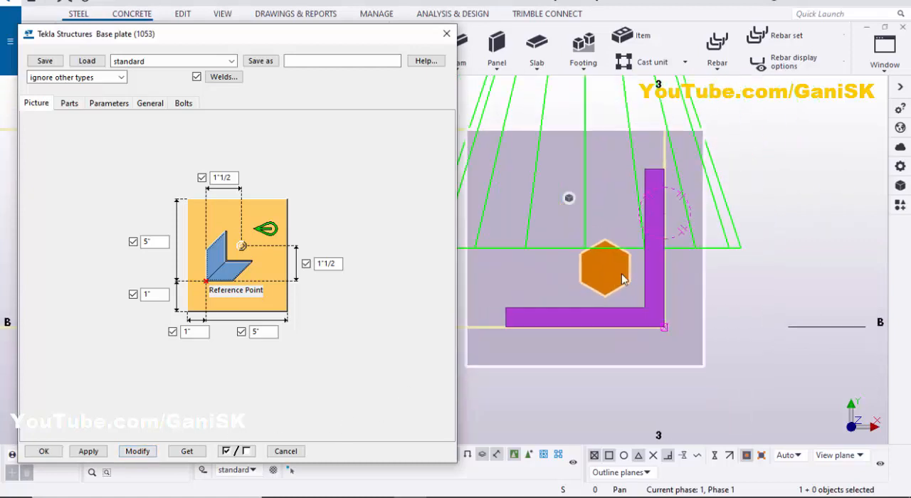
middle_click_drag(621, 275, 649, 296)
scroll(648, 297, "up", 2)
scroll(649, 295, "down", 2)
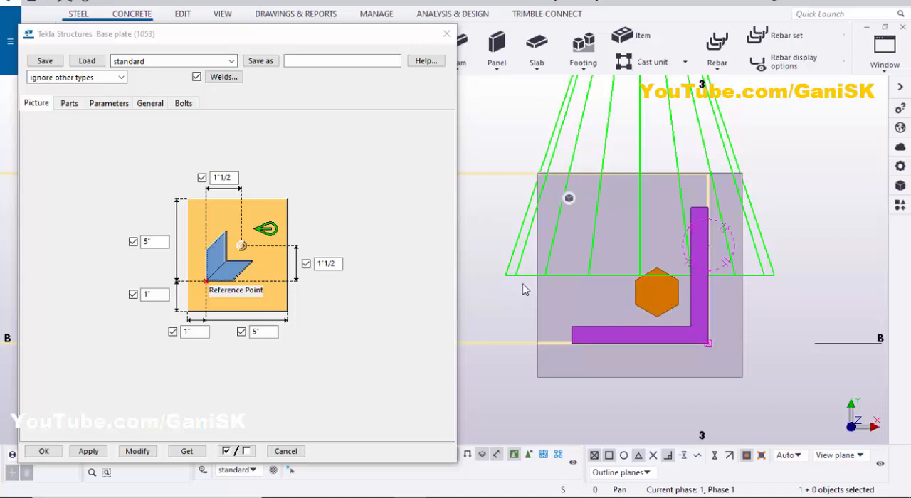
double_click(340, 263)
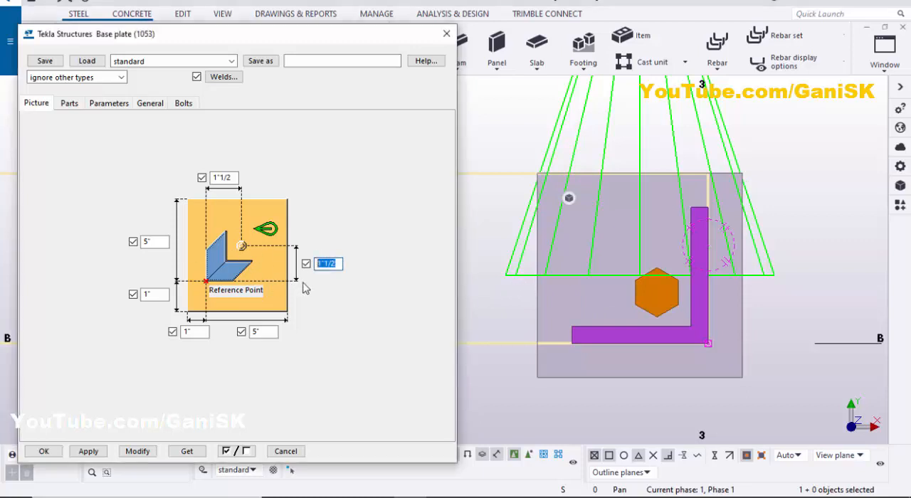
type("2")
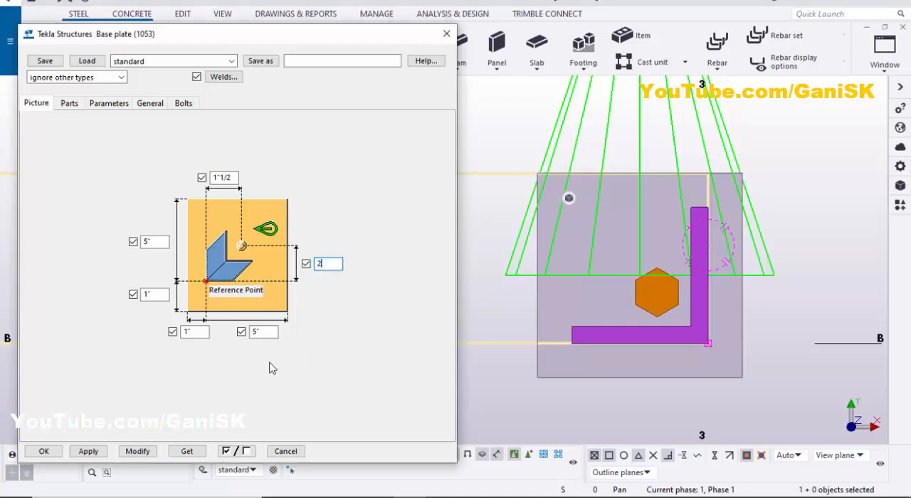
left_click(138, 451)
scroll(643, 302, "up", 5)
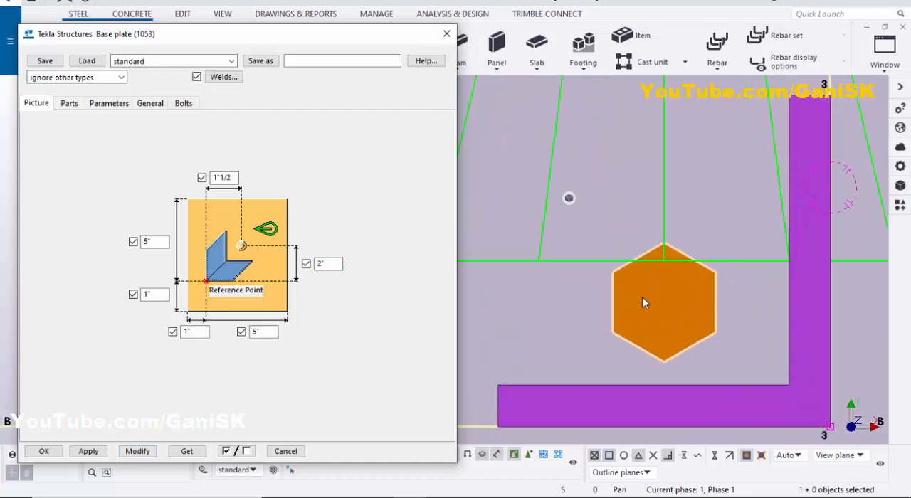
scroll(642, 303, "down", 4)
scroll(610, 308, "up", 3)
scroll(612, 308, "down", 1)
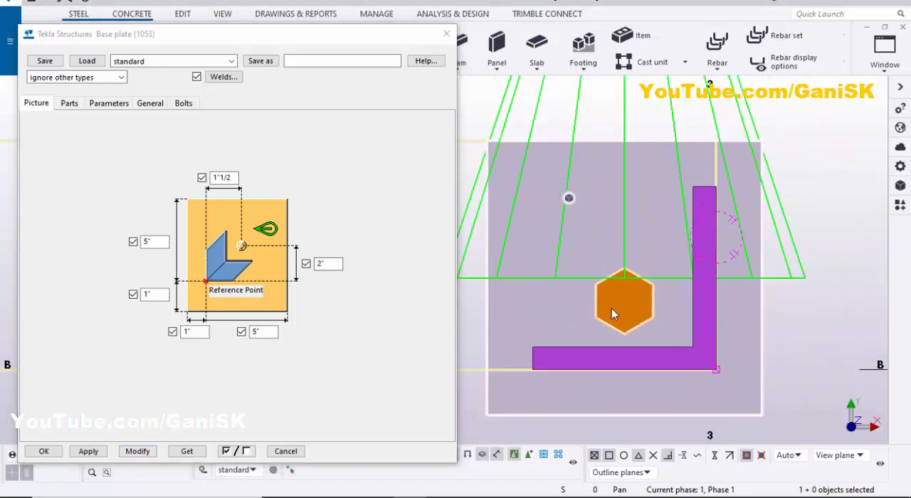
scroll(612, 308, "down", 1)
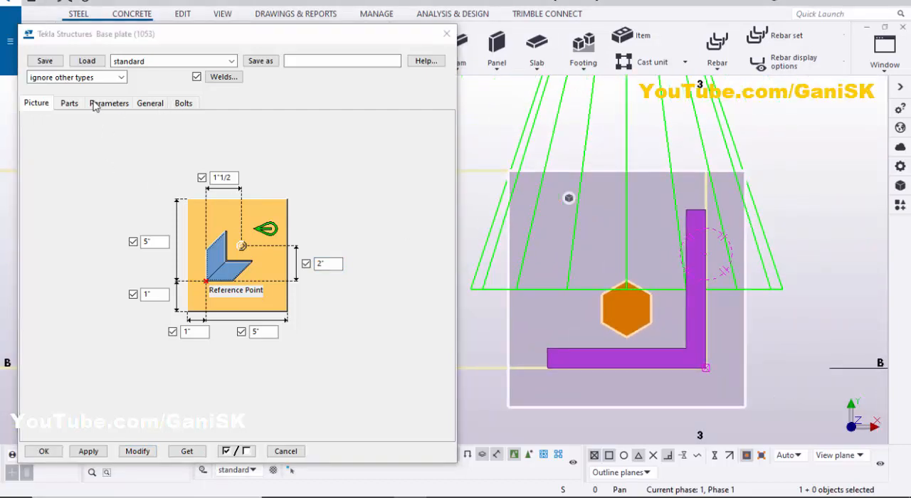
View the base plate at B-3 in 3D, set its thickness to 1/2 and modify the component
left_click(71, 108)
scroll(785, 235, "down", 3)
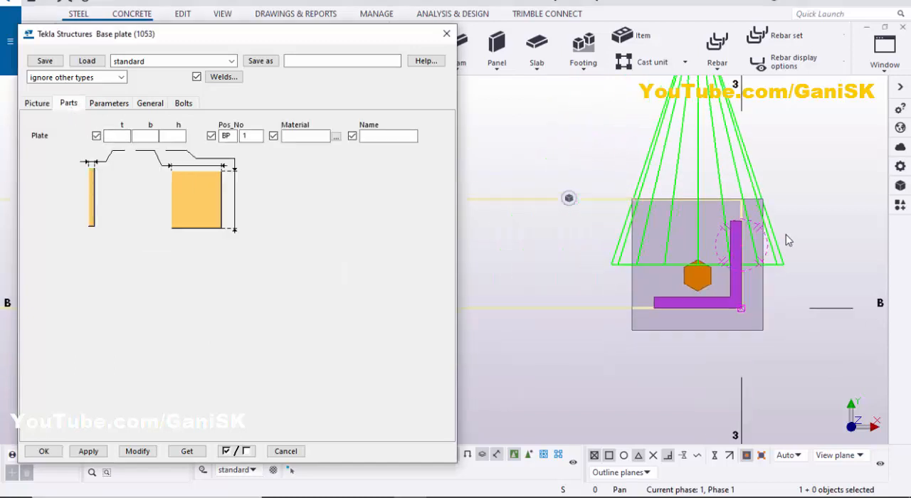
scroll(786, 235, "down", 2)
middle_click_drag(786, 234, 698, 226)
scroll(742, 225, "up", 2)
left_click(741, 216)
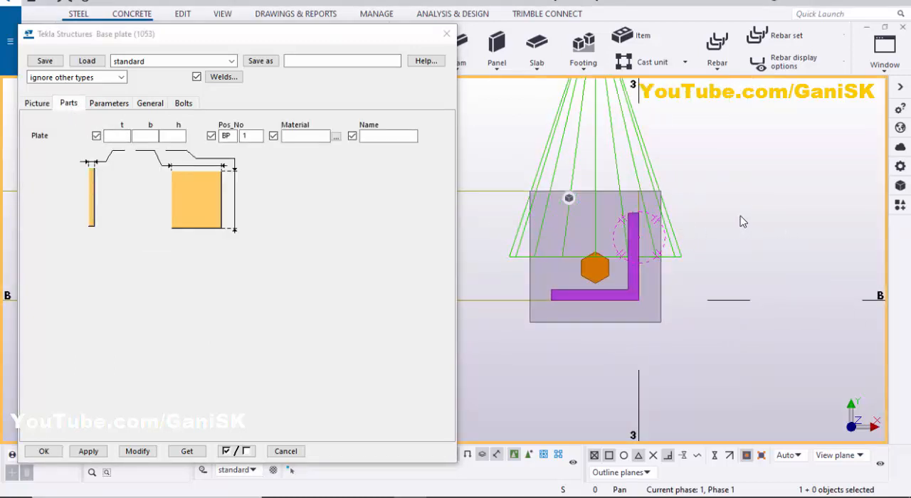
key("ctrl+p")
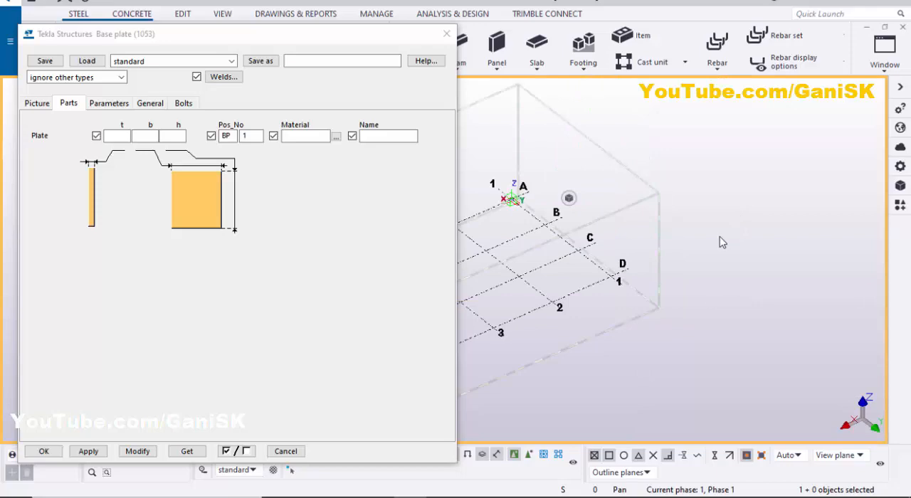
scroll(524, 302, "up", 8)
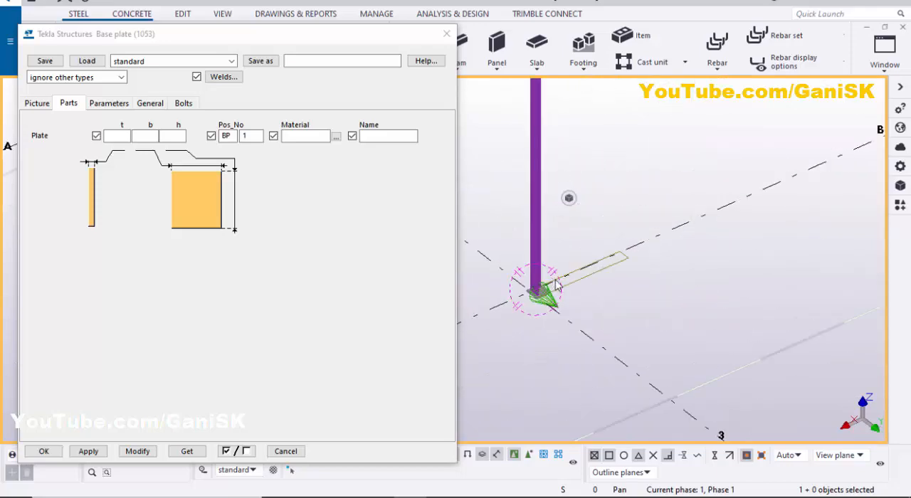
middle_click_drag(505, 328, 643, 328)
scroll(643, 328, "up", 6)
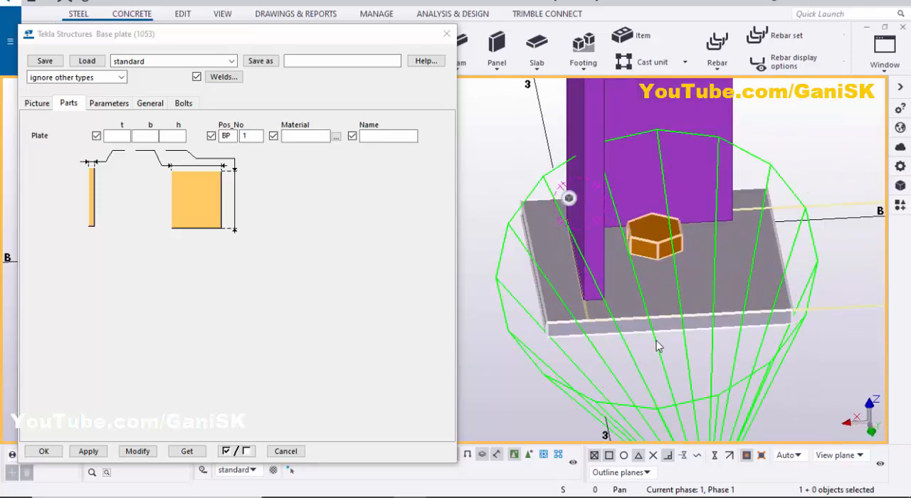
left_click(111, 135)
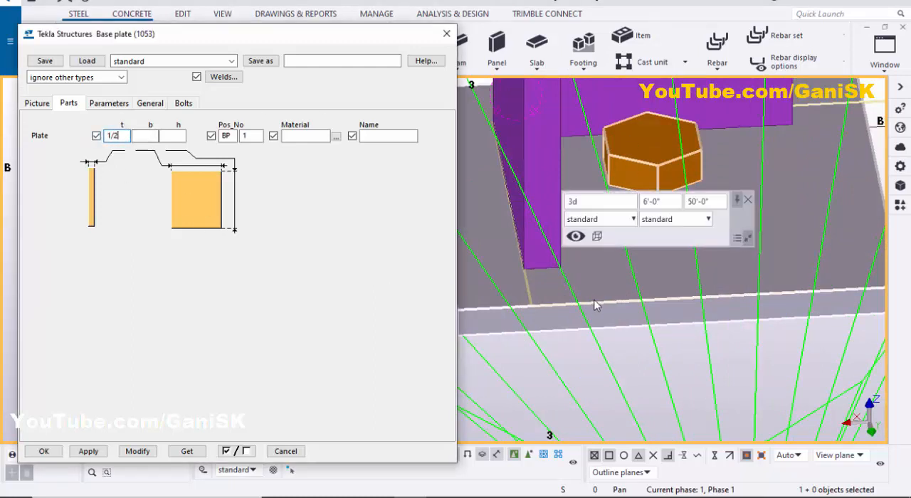
left_click(138, 451)
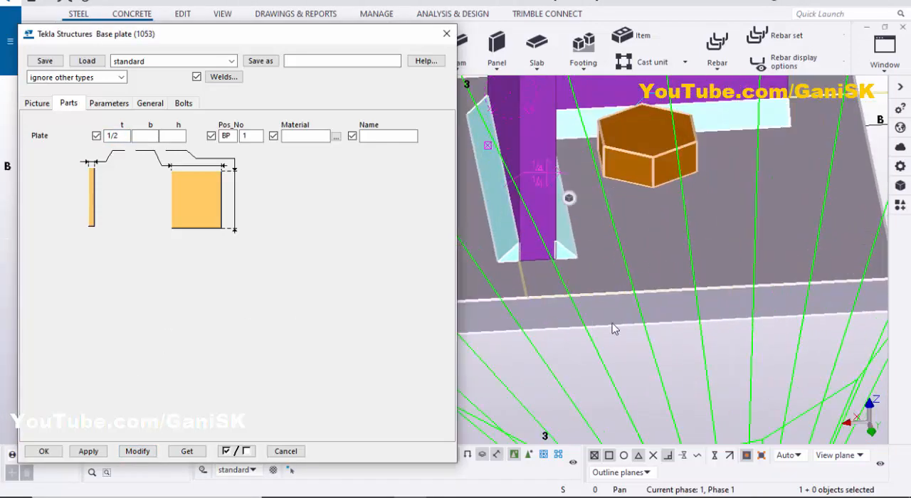
Redraw the 3D view around the base plate
scroll(617, 295, "down", 5)
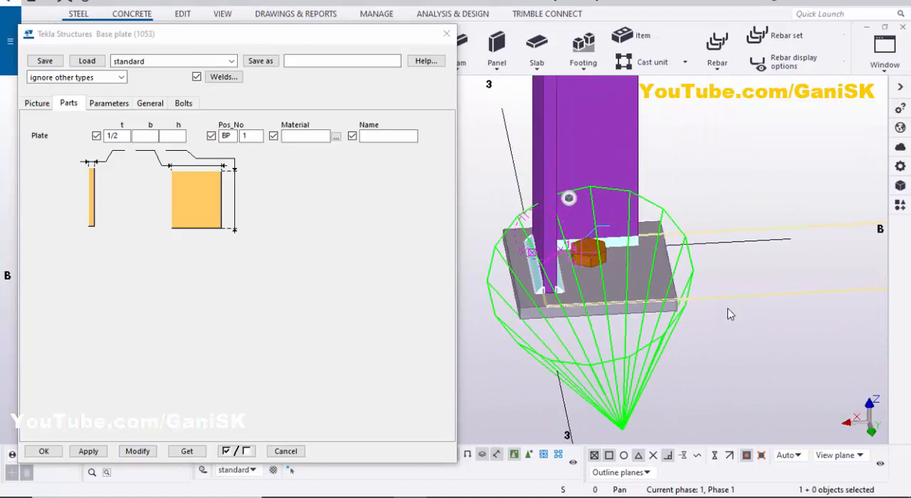
left_click(717, 331)
right_click(717, 327)
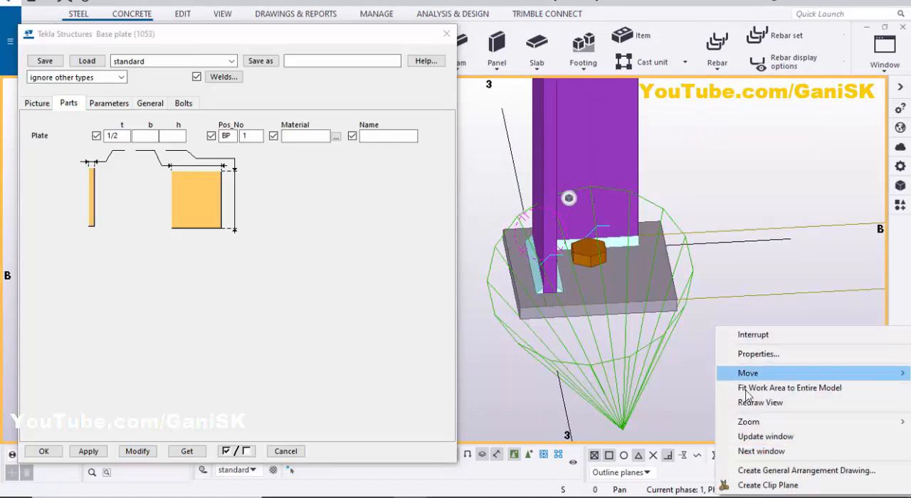
left_click(755, 403)
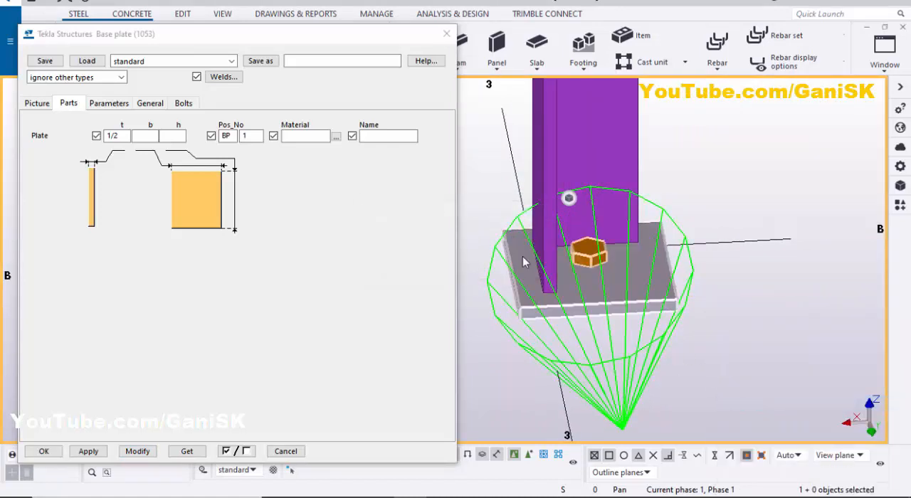
Return to the plan view of the base plate, set the component's bolt size to 5/8 and modify it
left_click(187, 105)
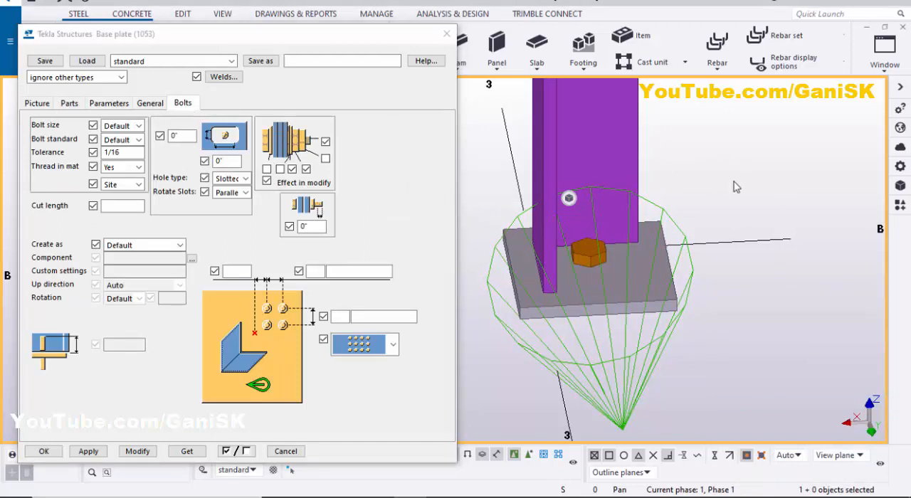
key("ctrl+p")
scroll(733, 197, "down", 3)
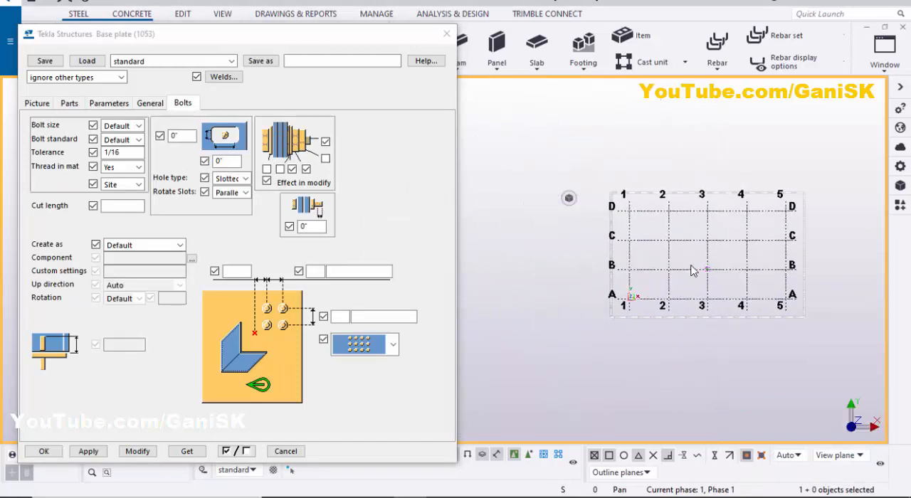
scroll(691, 265, "up", 6)
scroll(719, 277, "up", 3)
scroll(672, 241, "down", 2)
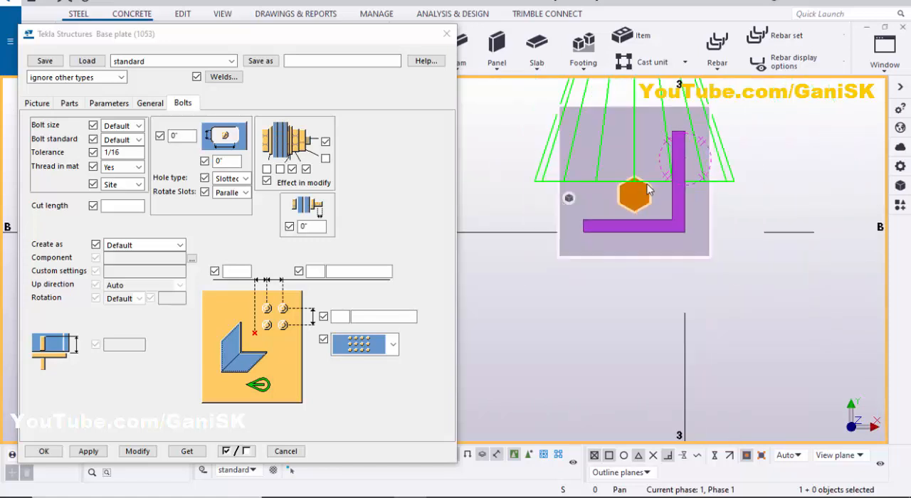
scroll(641, 251, "up", 2)
scroll(640, 252, "down", 2)
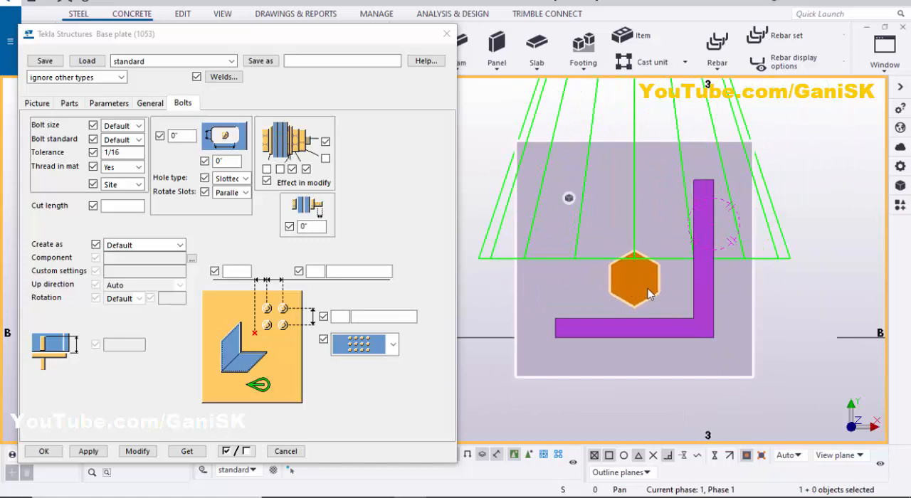
left_click(125, 126)
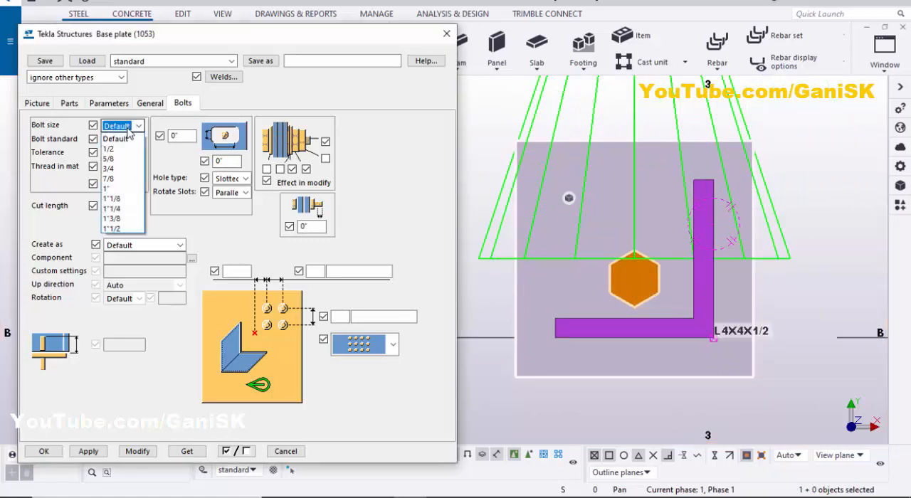
left_click(114, 158)
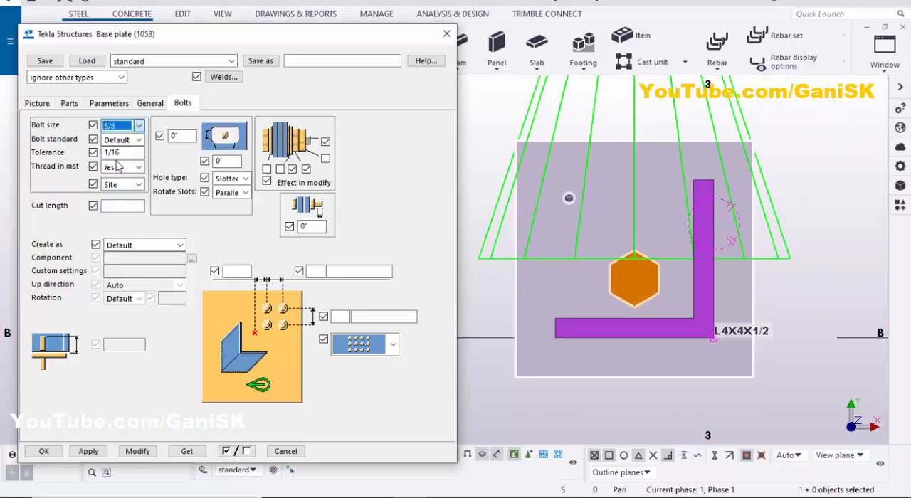
left_click(137, 451)
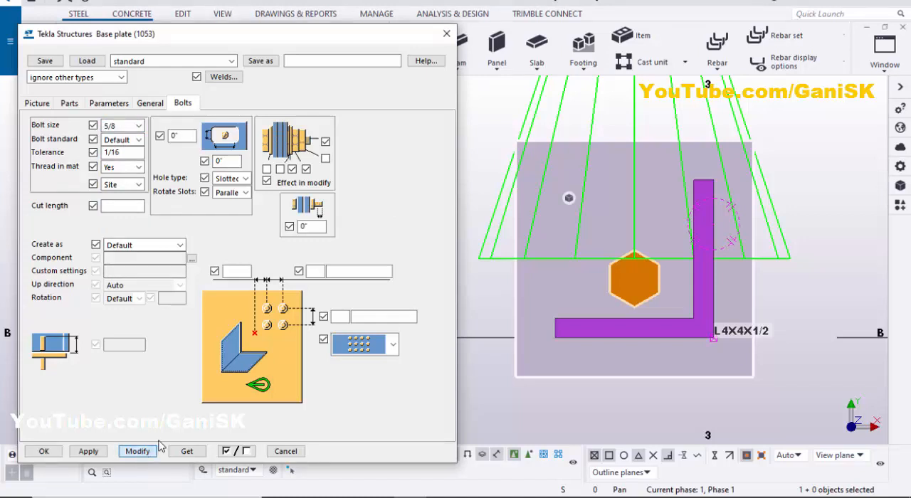
Set the number of bolts in the first bolt direction to 2 with 2" spacing and modify the base plate
scroll(638, 290, "up", 3)
scroll(617, 274, "down", 3)
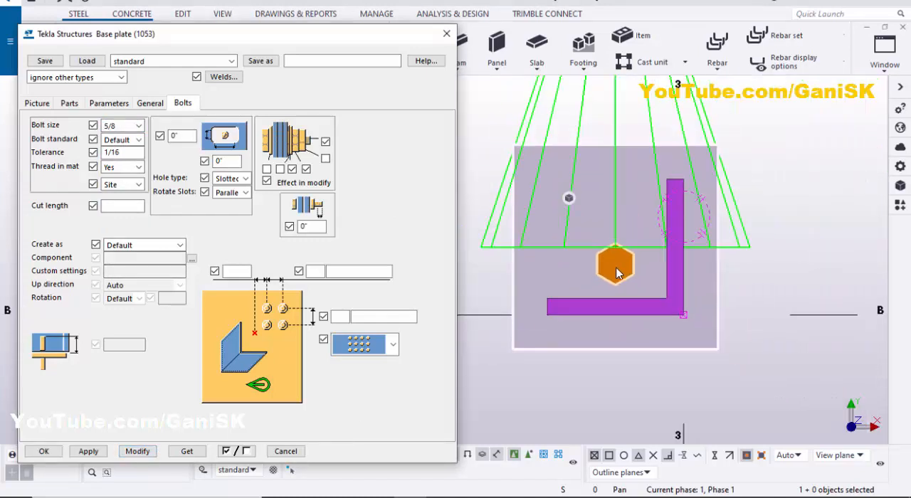
scroll(621, 283, "down", 1)
scroll(620, 285, "up", 3)
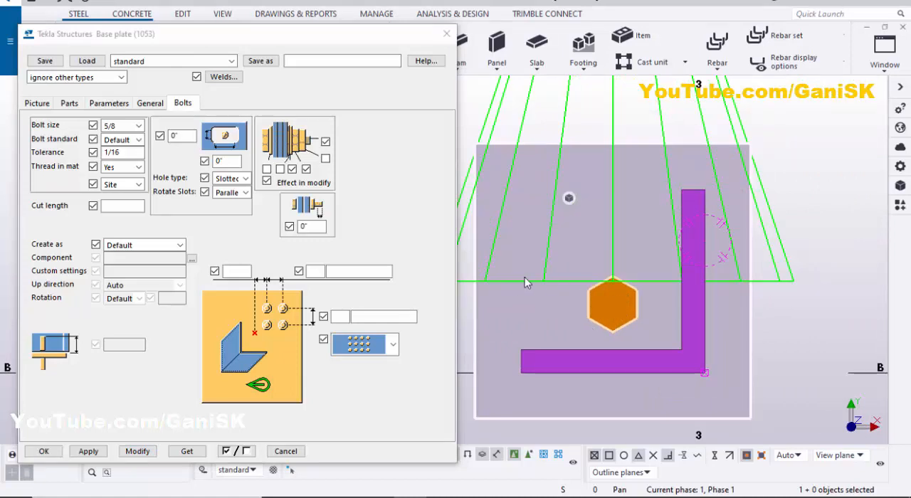
left_click(315, 271)
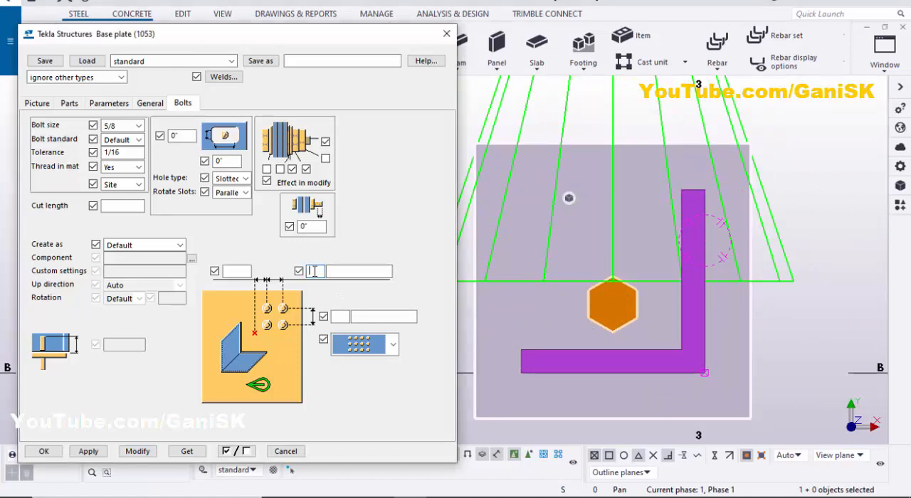
type("2")
left_click(354, 274)
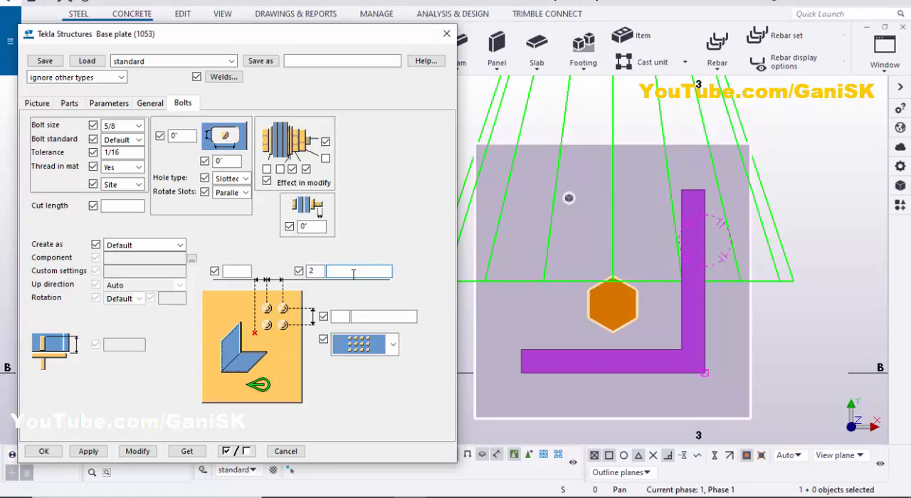
left_click(146, 454)
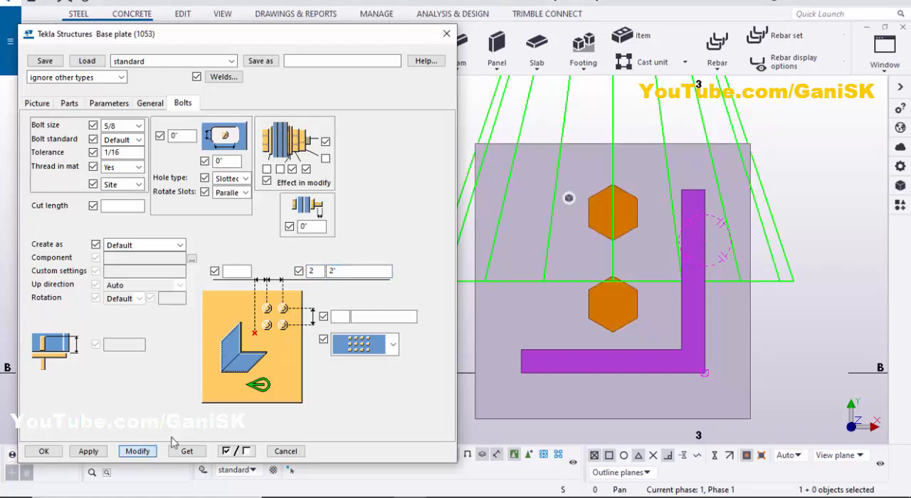
Examine the spacing of the base plate bolts relative to the angle column in plan
scroll(612, 329, "down", 1)
scroll(624, 284, "up", 2)
scroll(594, 320, "down", 2)
scroll(594, 319, "down", 1)
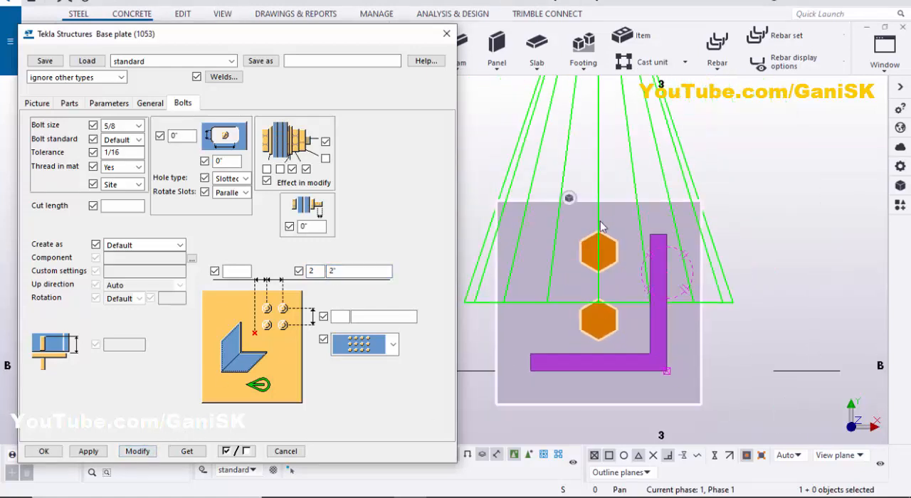
scroll(572, 291, "up", 3)
scroll(583, 313, "down", 5)
middle_click_drag(586, 309, 627, 298)
scroll(629, 284, "up", 3)
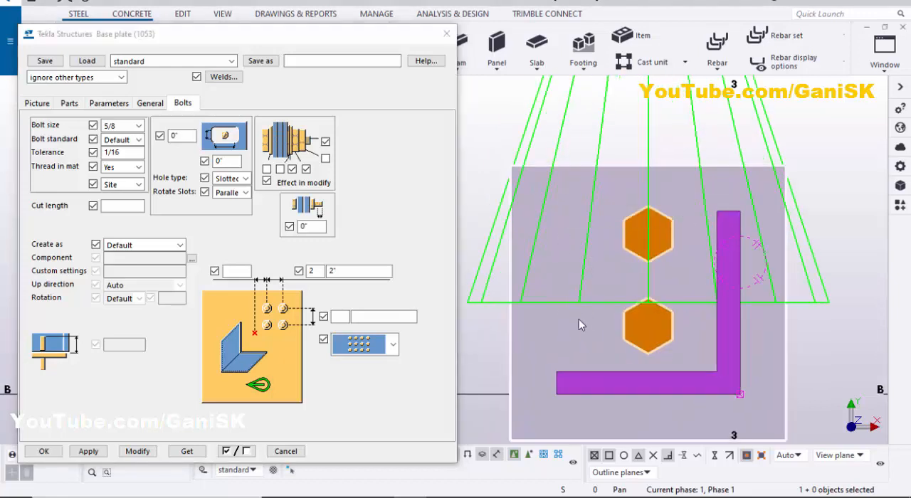
Set the number of bolts in the second bolt direction to 2 with 2" spacing and modify the base plate
left_click(341, 319)
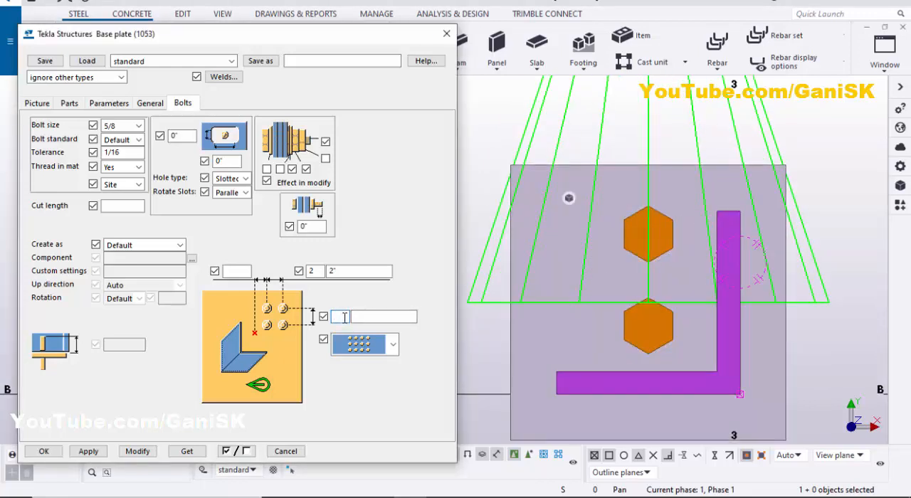
type("2")
left_click(383, 316)
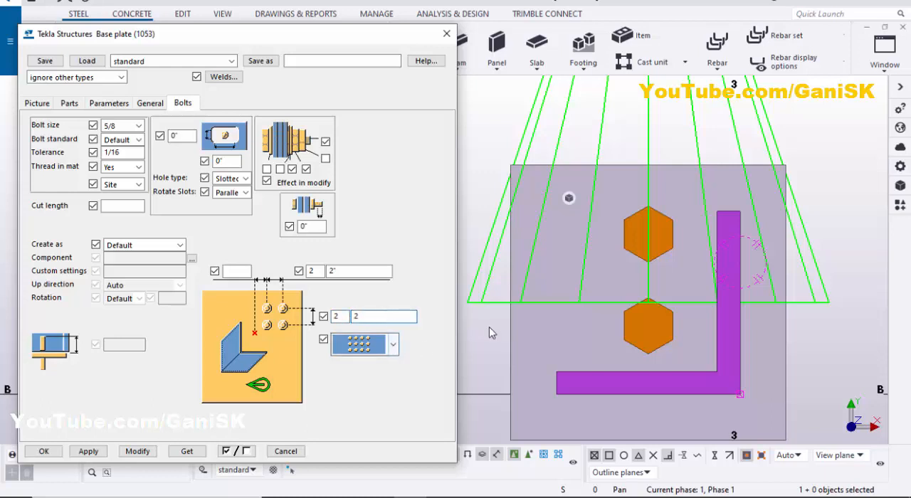
left_click(656, 341)
left_click(126, 451)
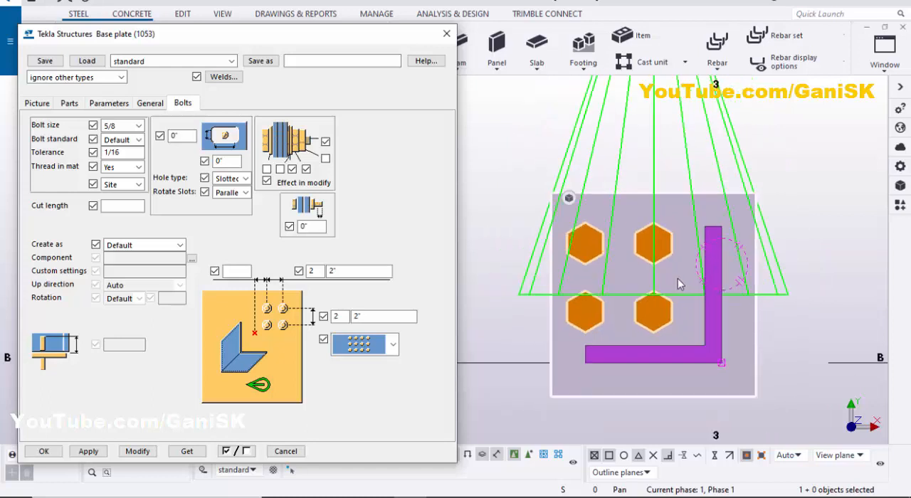
scroll(694, 326, "up", 1)
scroll(656, 295, "down", 1)
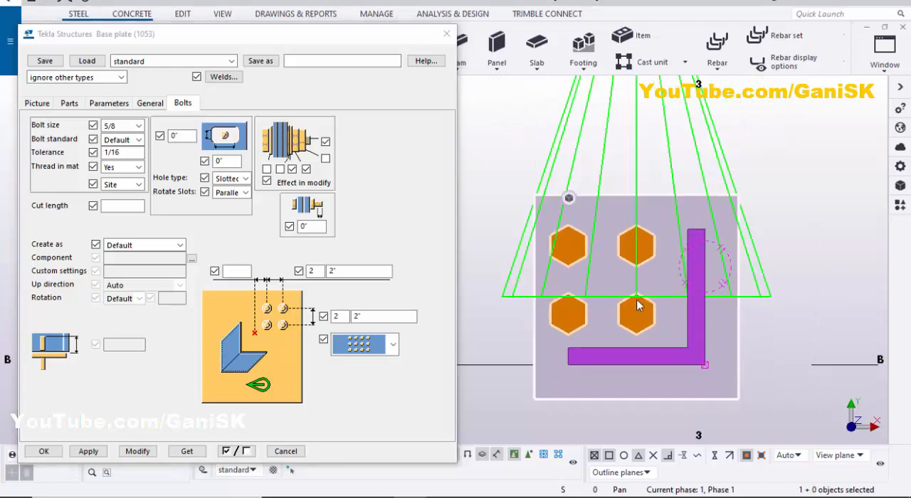
Clear the bolt count and spacing of the second bolt direction and modify the base plate
double_click(339, 316)
key("Delete")
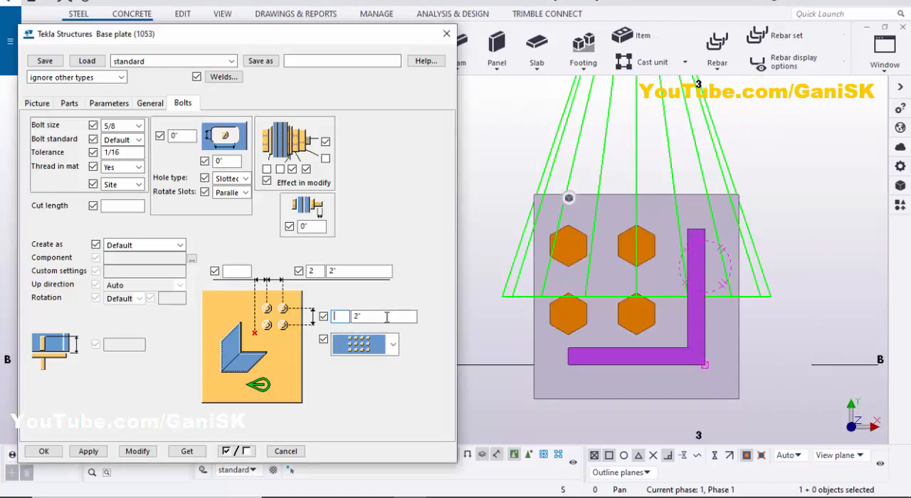
left_click_drag(386, 317, 326, 329)
key("Delete")
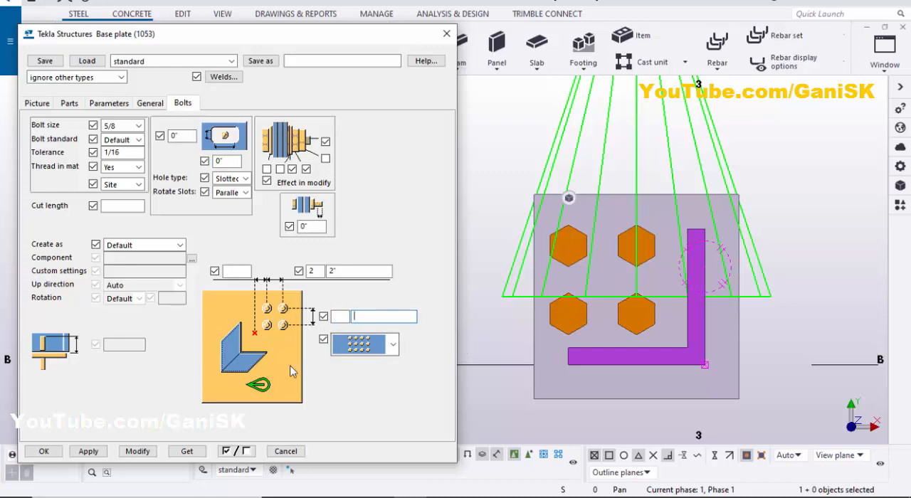
left_click(137, 451)
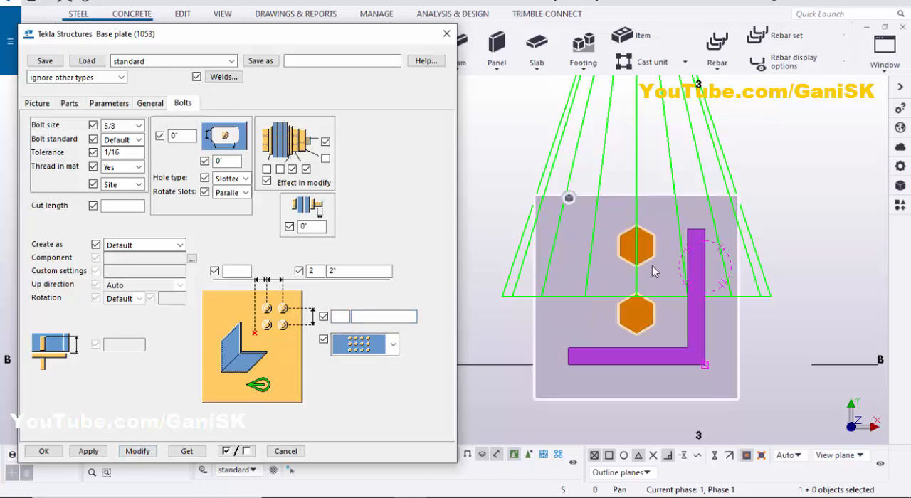
Apply the bolt settings to the base plate once more and close the component's properties with acceptance
scroll(659, 284, "down", 1)
scroll(640, 288, "up", 5)
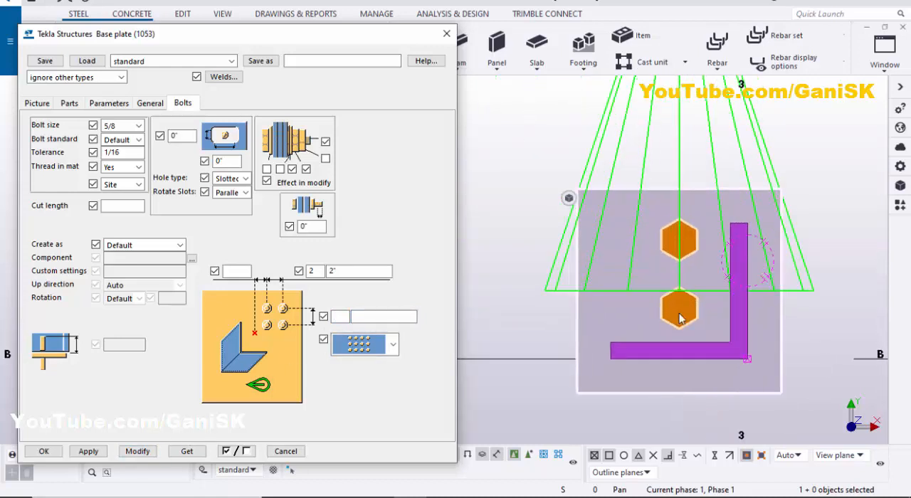
left_click(137, 452)
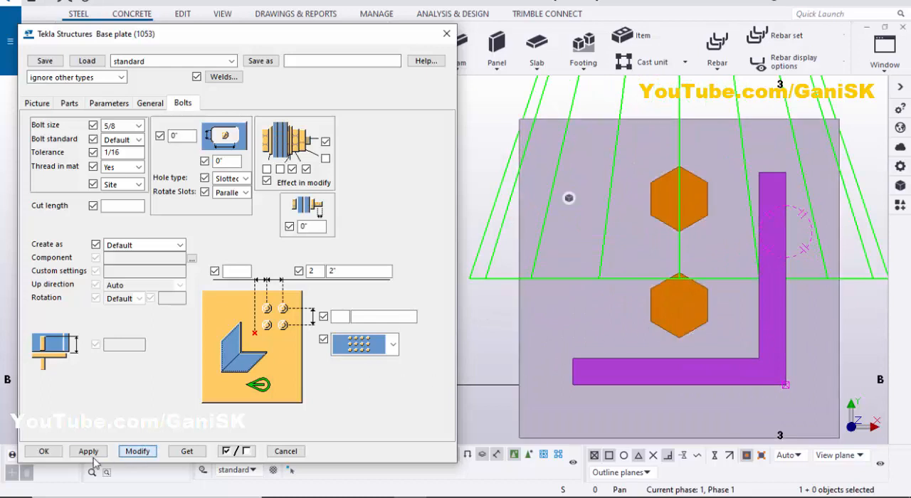
left_click(43, 451)
scroll(480, 378, "down", 5)
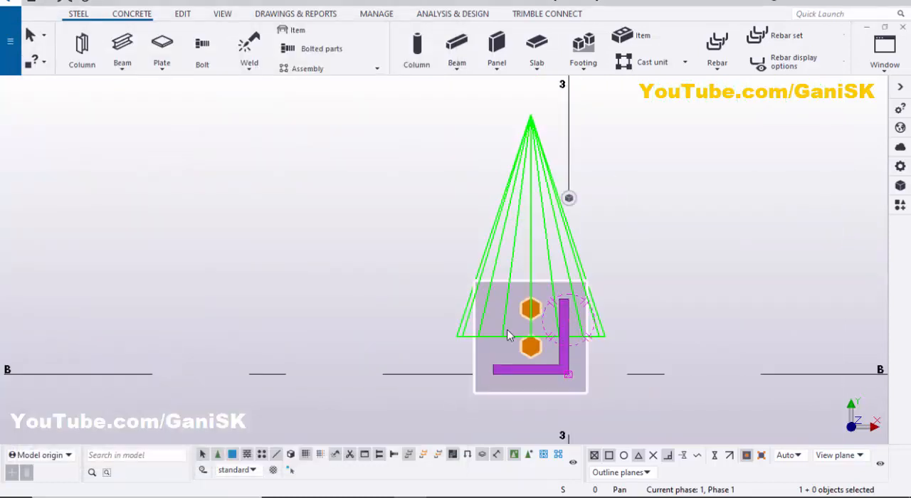
left_click(663, 294)
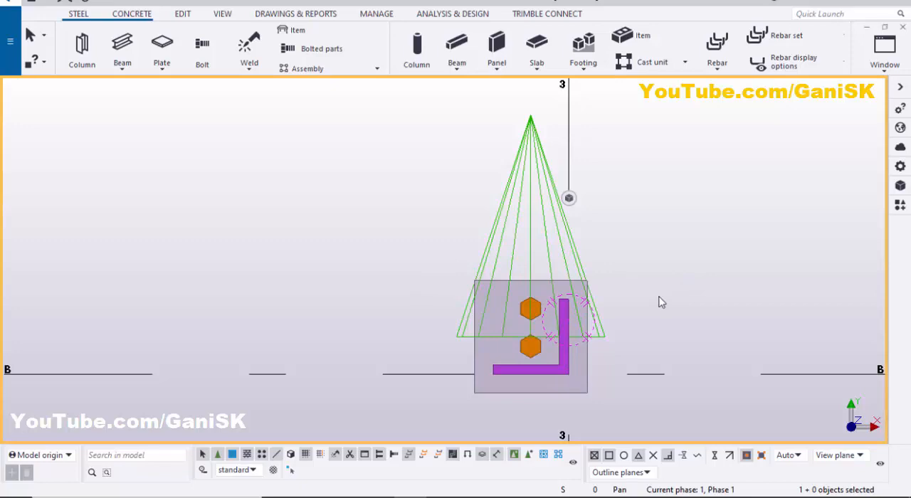
Switch from plan to 3D, bring the base plate at B-3 close up and redraw the view
key("ctrl+p")
scroll(441, 285, "up", 10)
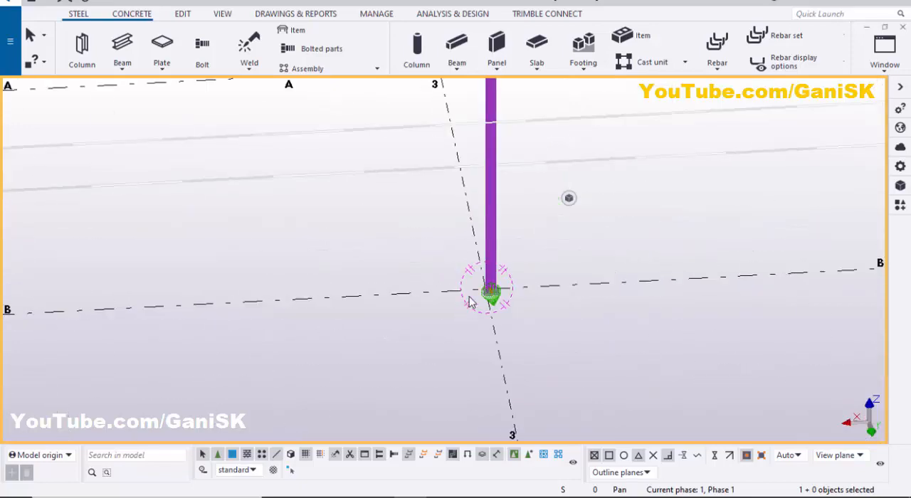
middle_click_drag(623, 304, 574, 332, "ctrl")
scroll(574, 330, "up", 2)
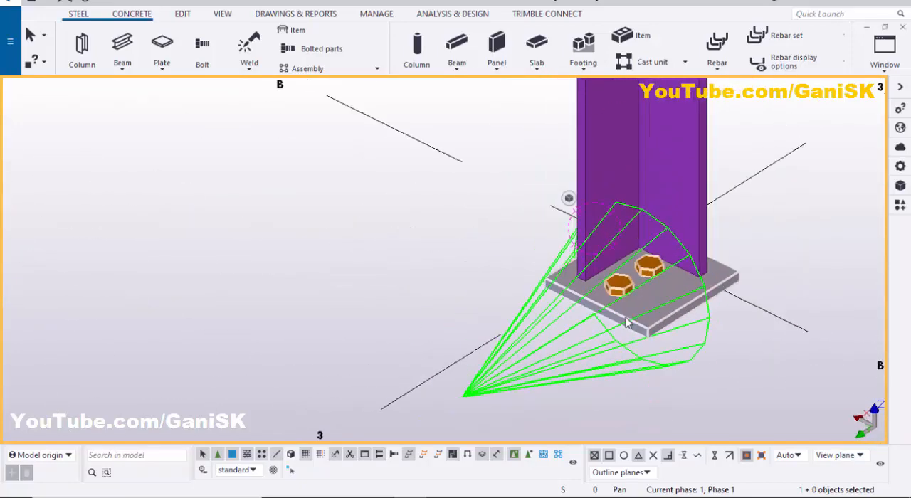
middle_click_drag(629, 321, 510, 333)
right_click(670, 216)
left_click(709, 293)
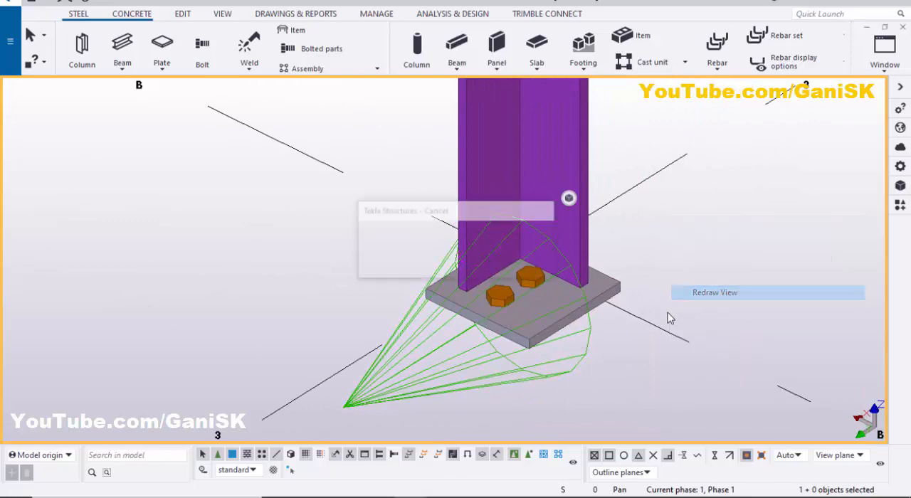
Examine the finished base plate, its bolts and the angle column in 3D from several sides
scroll(570, 319, "up", 2)
scroll(502, 311, "down", 3)
middle_click_drag(485, 317, 697, 317, "ctrl")
scroll(496, 292, "up", 3)
scroll(509, 293, "down", 3)
scroll(533, 322, "up", 3)
scroll(488, 312, "down", 3)
middle_click_drag(489, 312, 655, 286, "ctrl")
scroll(496, 322, "up", 3)
scroll(496, 322, "up", 1)
scroll(527, 299, "down", 5)
scroll(545, 319, "down", 3)
scroll(578, 301, "up", 6)
scroll(519, 313, "down", 5)
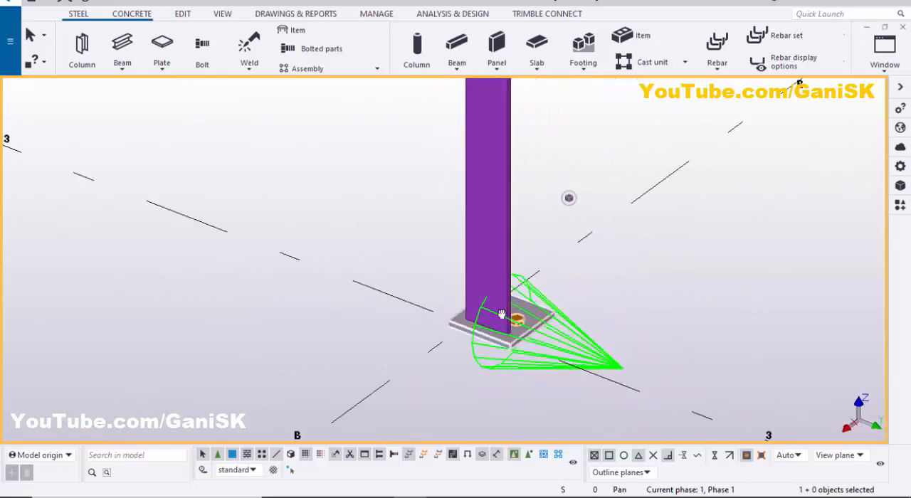